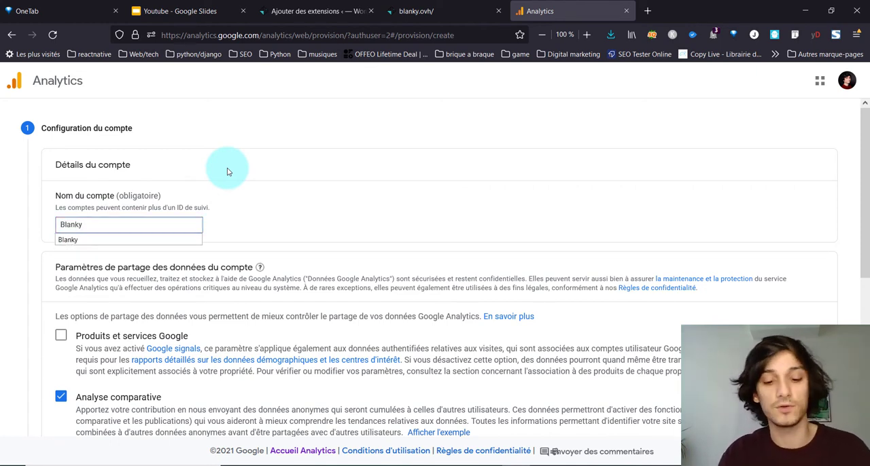
Step: Continue with the account's data sharing settings as they are and name the new property Blanky.ovh
{"action": "scroll", "coordinate": [228, 172], "scroll_direction": "down", "scroll_amount": 3}
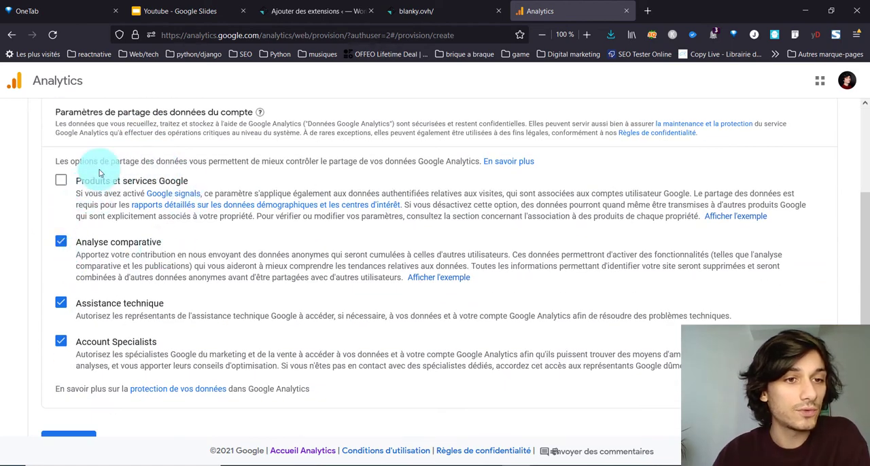
{"action": "scroll", "coordinate": [88, 183], "scroll_direction": "down", "scroll_amount": 2}
{"action": "left_click", "coordinate": [68, 337]}
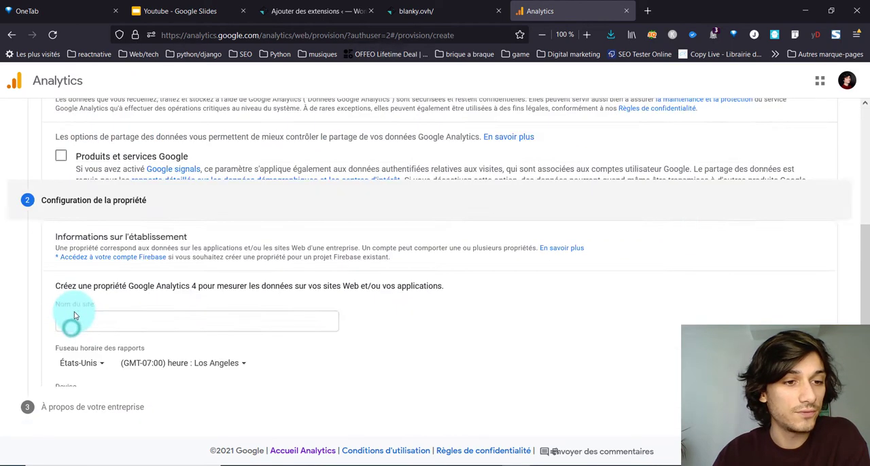
{"action": "left_click", "coordinate": [133, 198]}
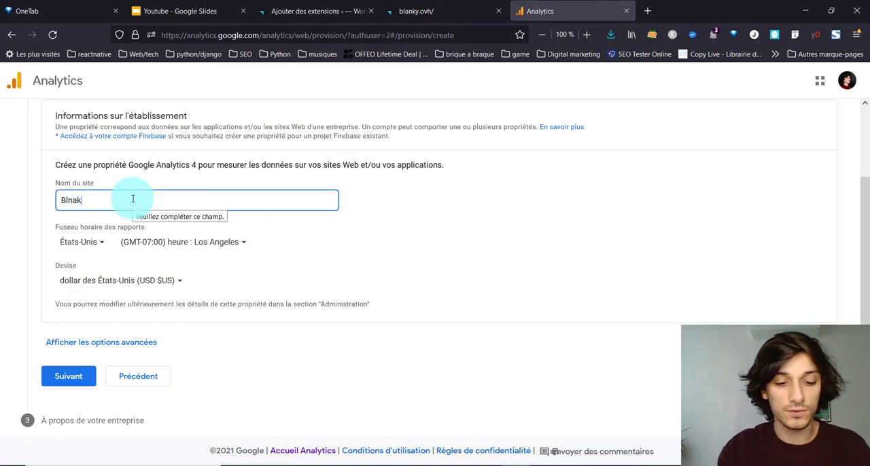
{"action": "type", "text": "Blnaky"}
Step: Set the reporting time zone to France and the currency to euro (EUR €), and continue to the business information
{"action": "left_click", "coordinate": [85, 242]}
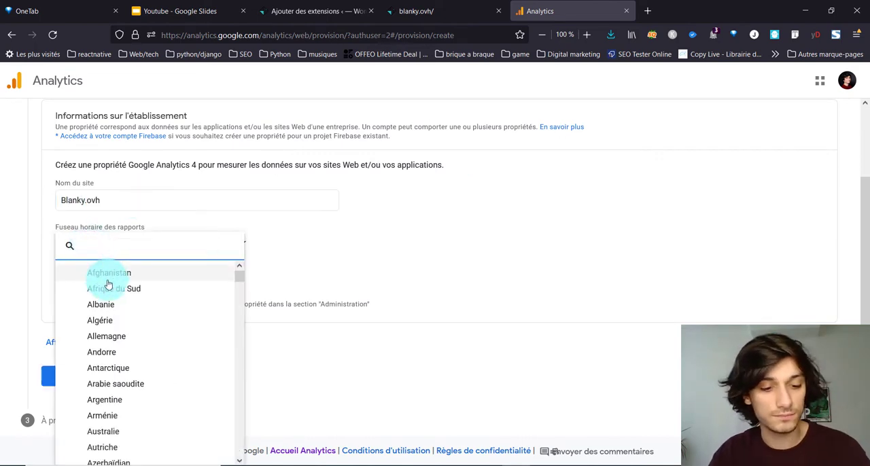
{"action": "type", "text": "fr"}
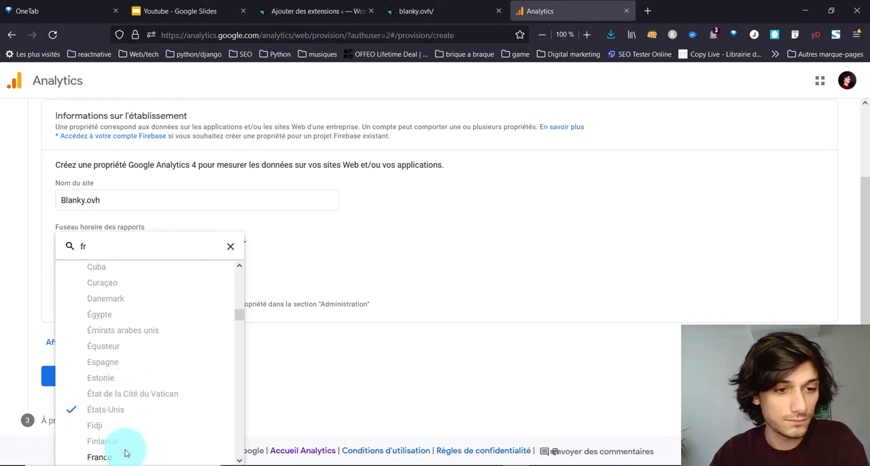
{"action": "left_click", "coordinate": [124, 453]}
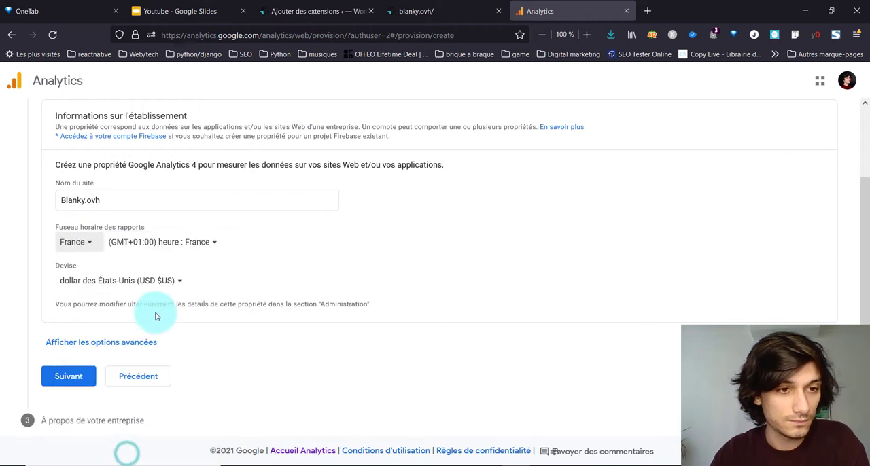
{"action": "left_click", "coordinate": [93, 286]}
{"action": "scroll", "coordinate": [93, 286], "scroll_direction": "down", "scroll_amount": 1}
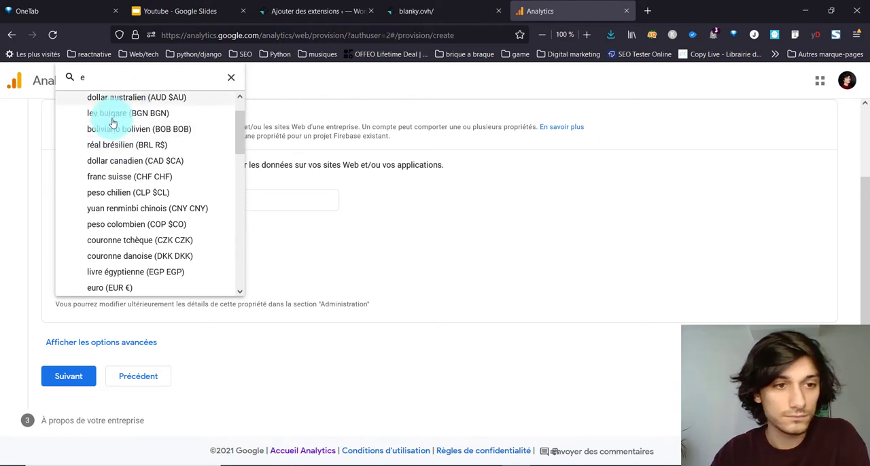
{"action": "left_click", "coordinate": [129, 286]}
{"action": "left_click", "coordinate": [68, 376]}
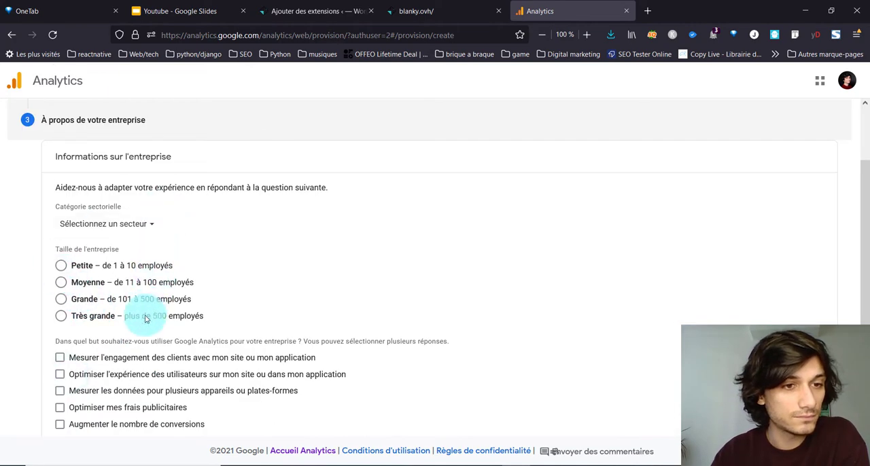
Step: Set the business size to small (1 to 10 employees) and the industry category to Arts et divertissements
{"action": "left_click", "coordinate": [127, 265]}
{"action": "left_click", "coordinate": [123, 236]}
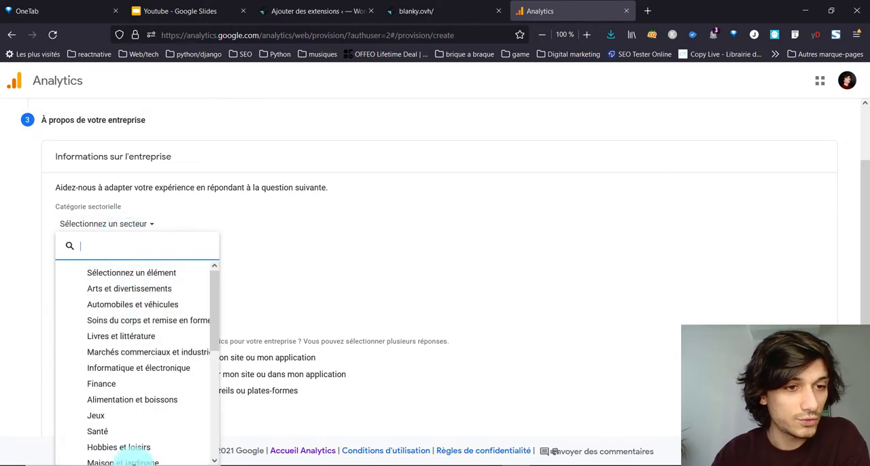
{"action": "left_click", "coordinate": [152, 288]}
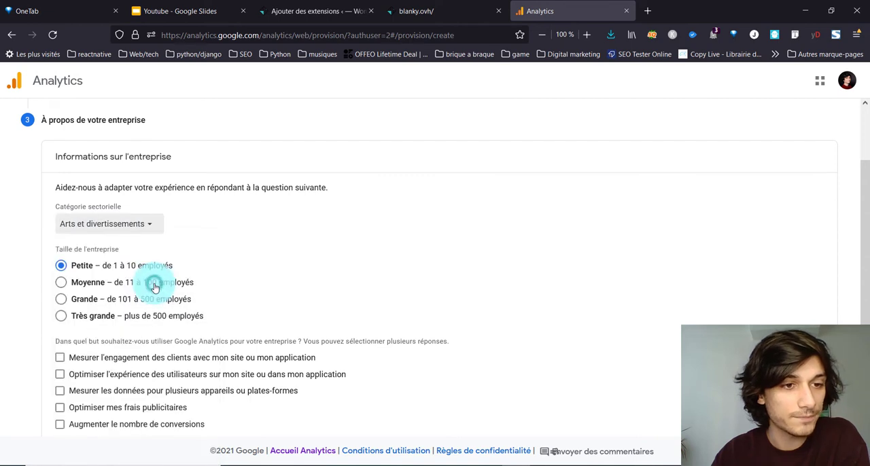
{"action": "left_click", "coordinate": [117, 229]}
{"action": "left_click", "coordinate": [99, 289]}
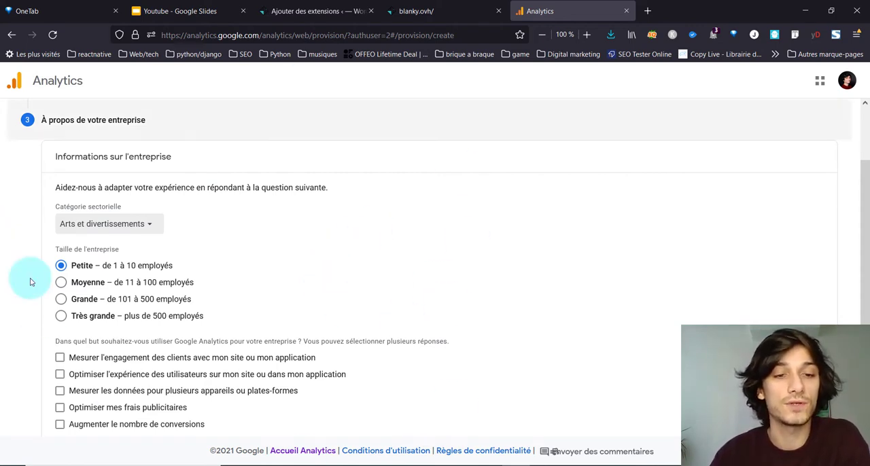
Step: Choose customer engagement measurement, user experience optimisation and increased conversions as the usage goals, and submit the account creation
{"action": "scroll", "coordinate": [345, 294], "scroll_direction": "down", "scroll_amount": 3}
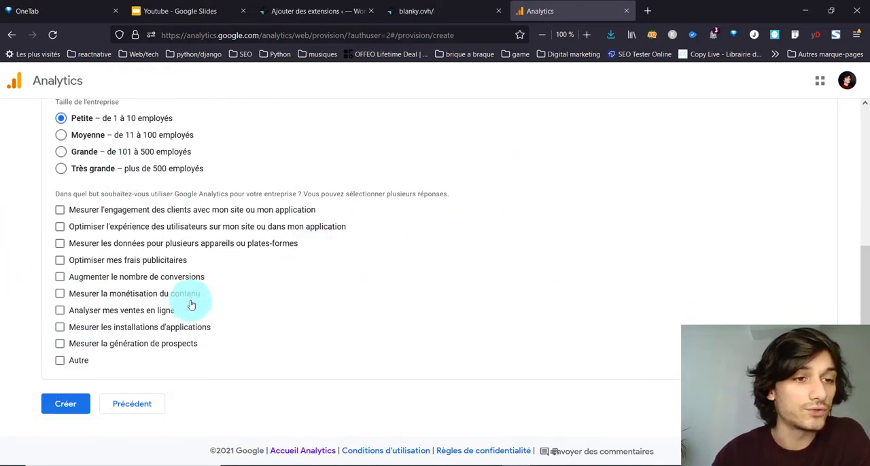
{"action": "left_click", "coordinate": [60, 211]}
{"action": "left_click", "coordinate": [60, 226]}
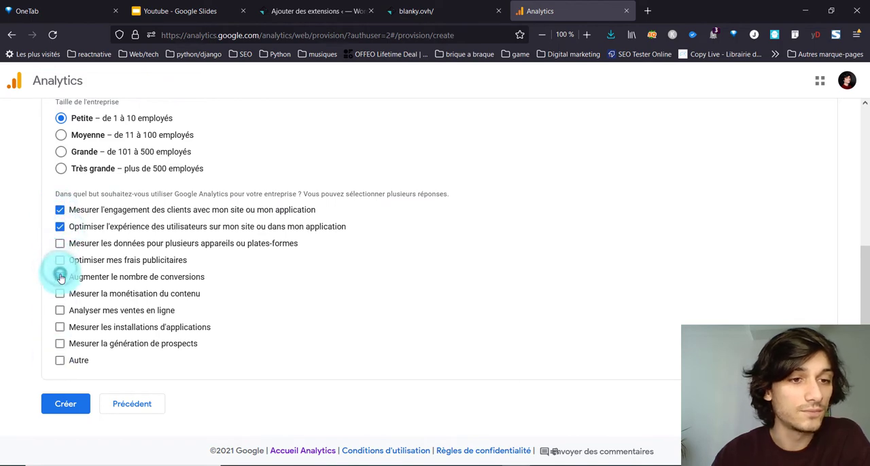
{"action": "left_click", "coordinate": [59, 276]}
{"action": "left_click", "coordinate": [66, 404]}
{"action": "scroll", "coordinate": [99, 287], "scroll_direction": "up", "scroll_amount": 4}
{"action": "scroll", "coordinate": [99, 285], "scroll_direction": "down", "scroll_amount": 4}
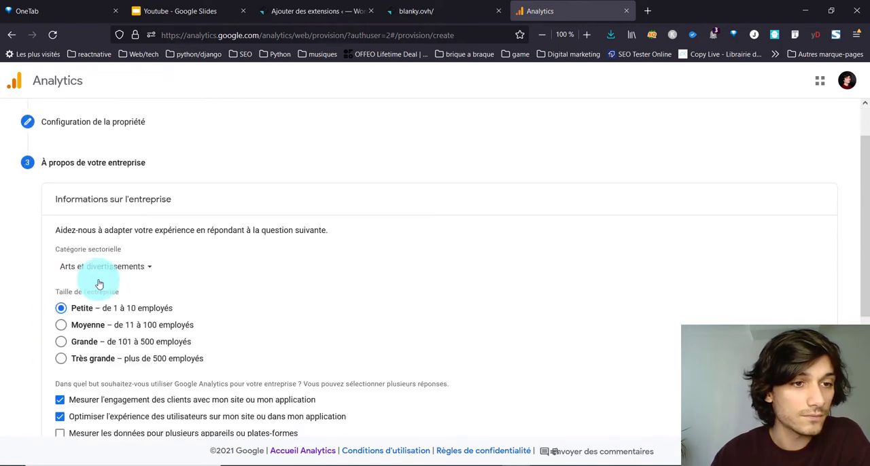
{"action": "left_click", "coordinate": [60, 403]}
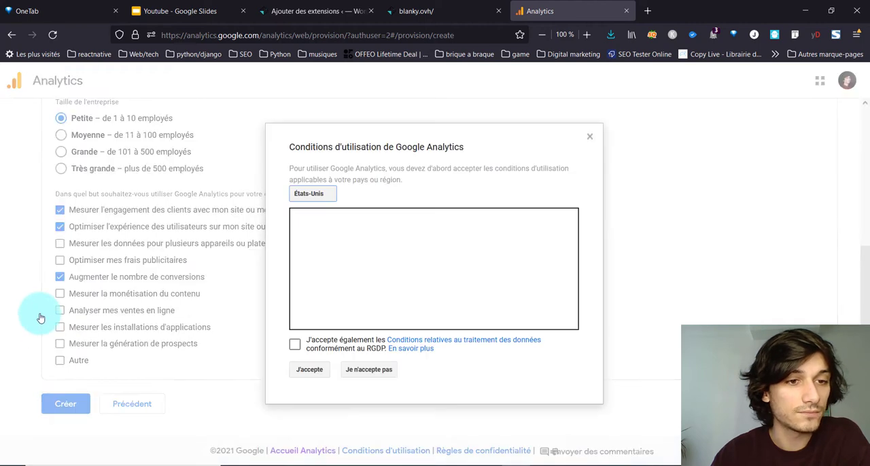
Step: Choose the country for the terms of use, accept them with the GDPR data processing terms, and save the e-mail preferences with every option unselected
{"action": "left_click", "coordinate": [318, 196]}
{"action": "left_click", "coordinate": [295, 344]}
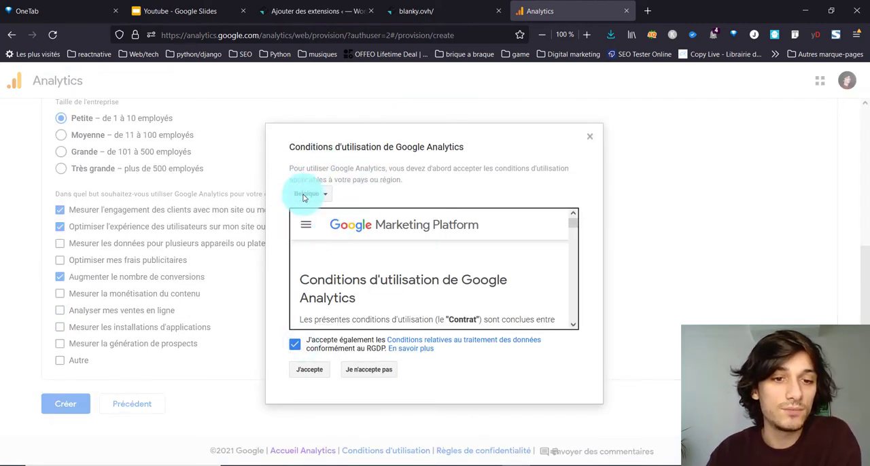
{"action": "left_click", "coordinate": [302, 371]}
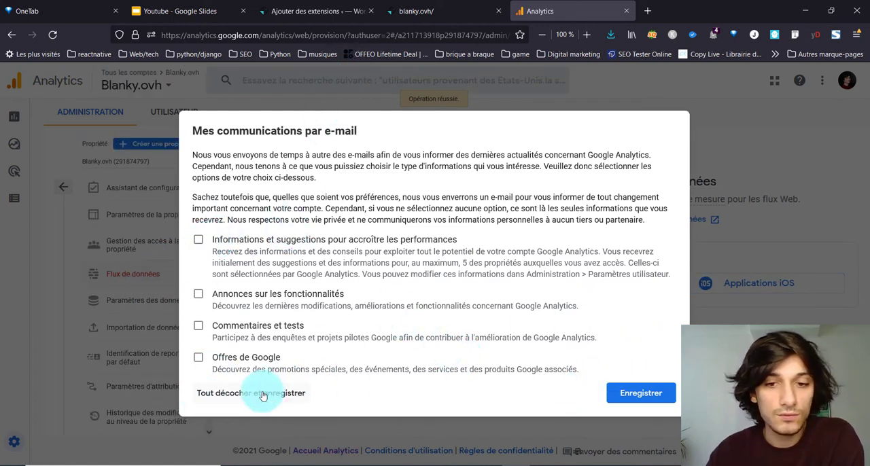
{"action": "left_click", "coordinate": [619, 400]}
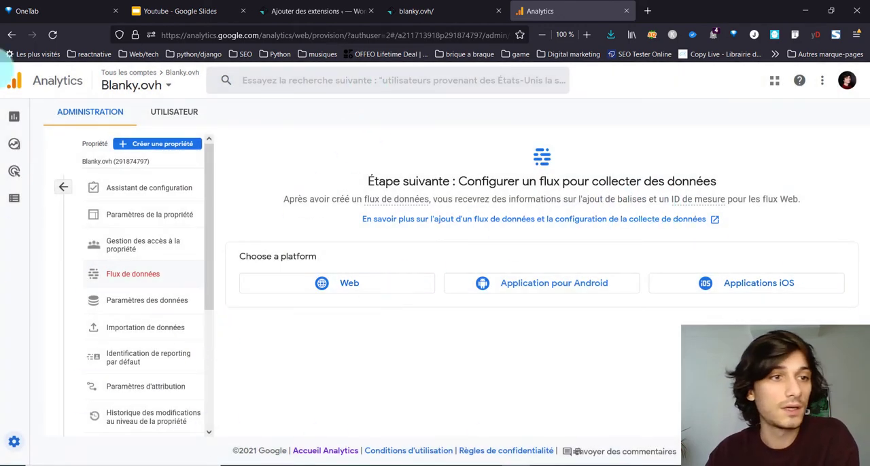
{"action": "mouse_move", "coordinate": [18, 210]}
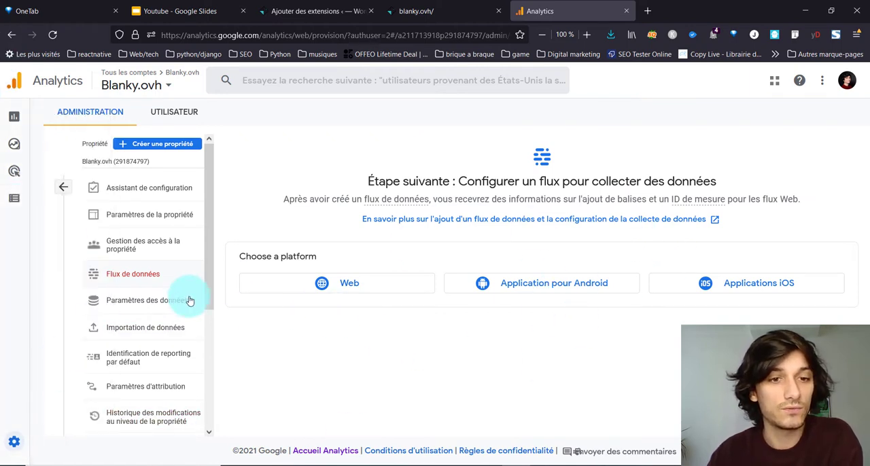
{"action": "scroll", "coordinate": [187, 303], "scroll_direction": "down", "scroll_amount": 3}
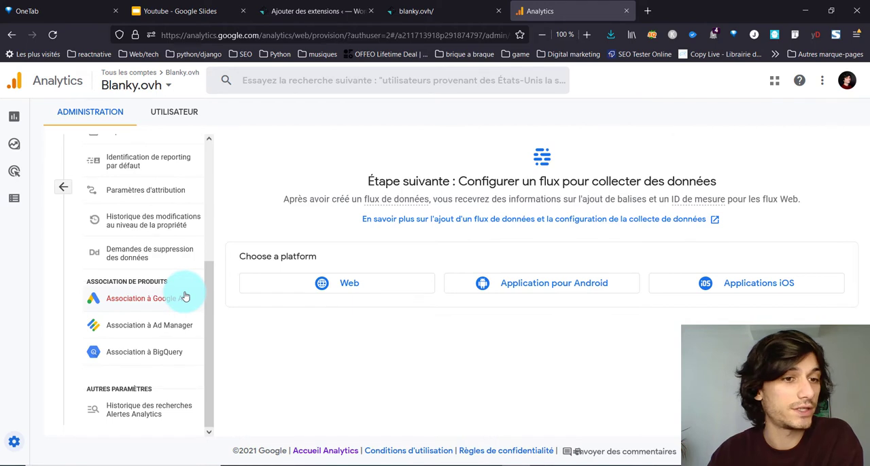
{"action": "scroll", "coordinate": [185, 297], "scroll_direction": "up", "scroll_amount": 5}
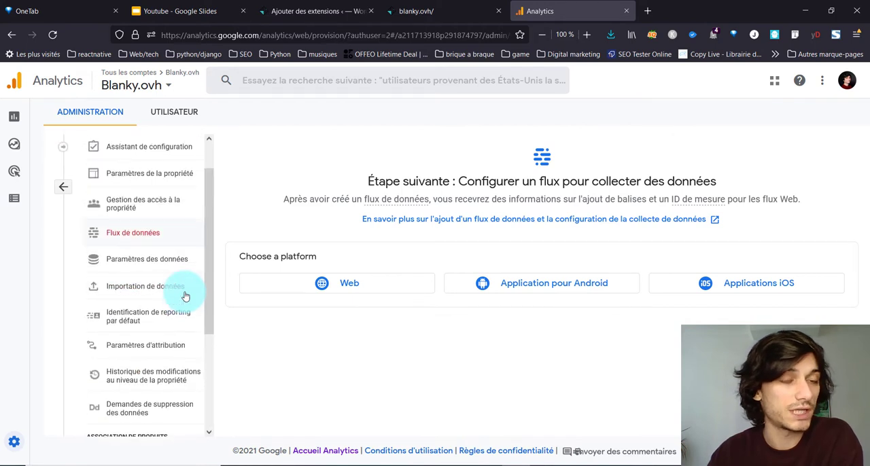
{"action": "left_click", "coordinate": [10, 121]}
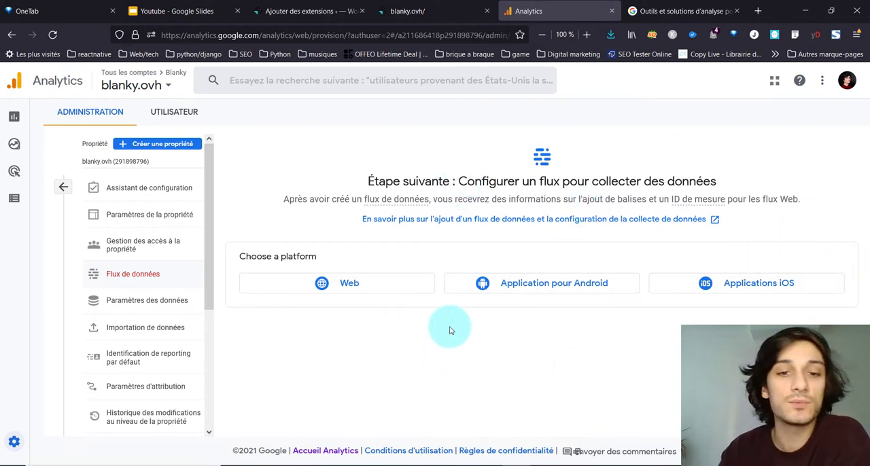
{"action": "left_click", "coordinate": [409, 283]}
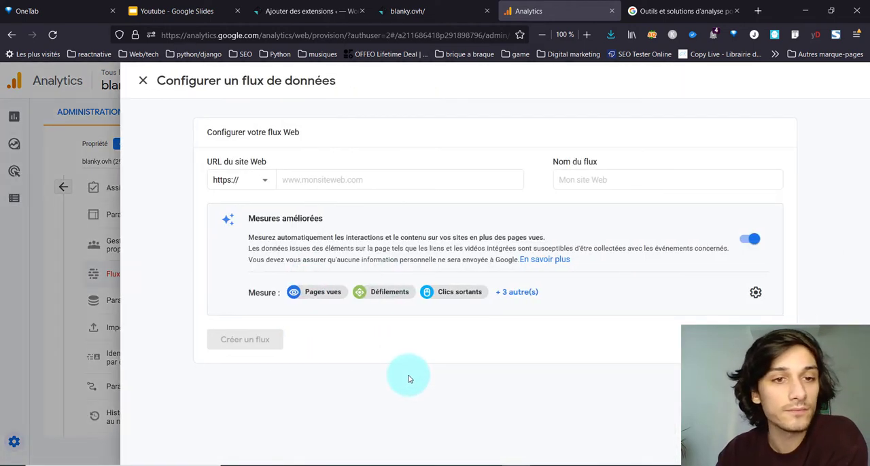
{"action": "left_click", "coordinate": [368, 177]}
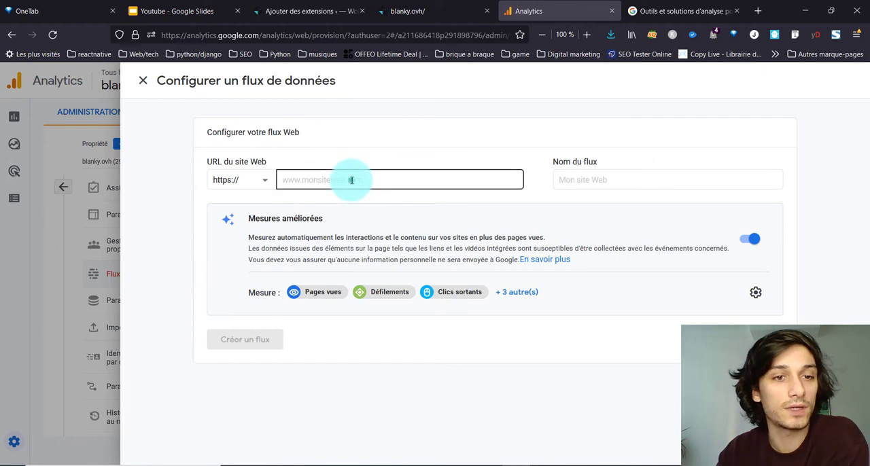
{"action": "type", "text": "blanky.ovh"}
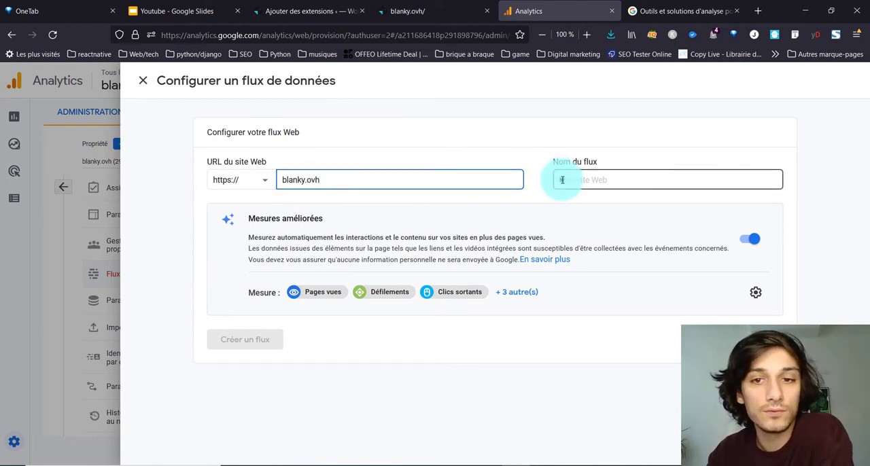
{"action": "left_click", "coordinate": [562, 179]}
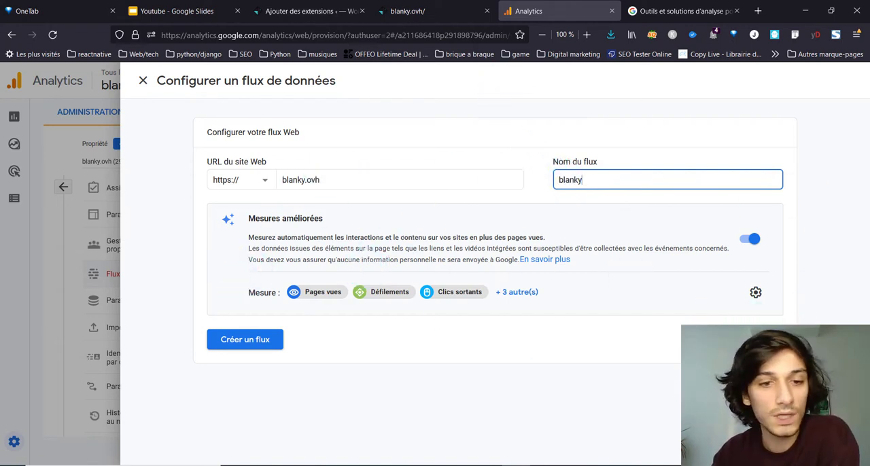
{"action": "left_click", "coordinate": [229, 340]}
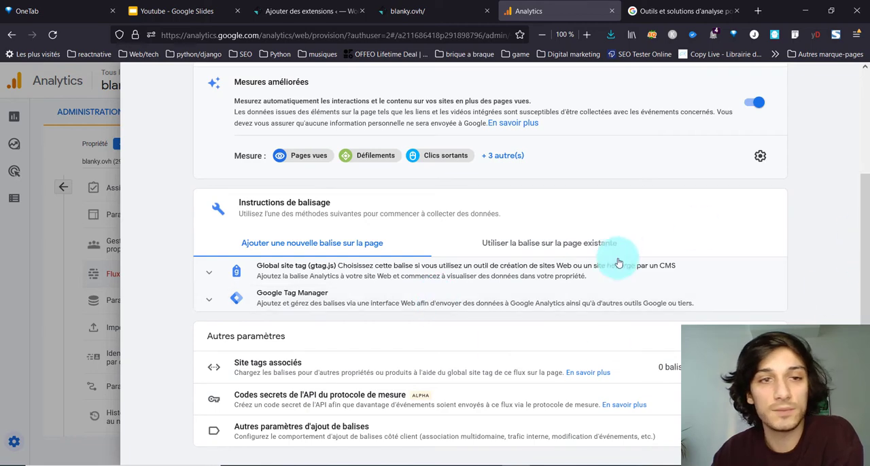
Step: Review the new web stream's details, measurement ID and tagging instructions
{"action": "scroll", "coordinate": [497, 331], "scroll_direction": "up", "scroll_amount": 2}
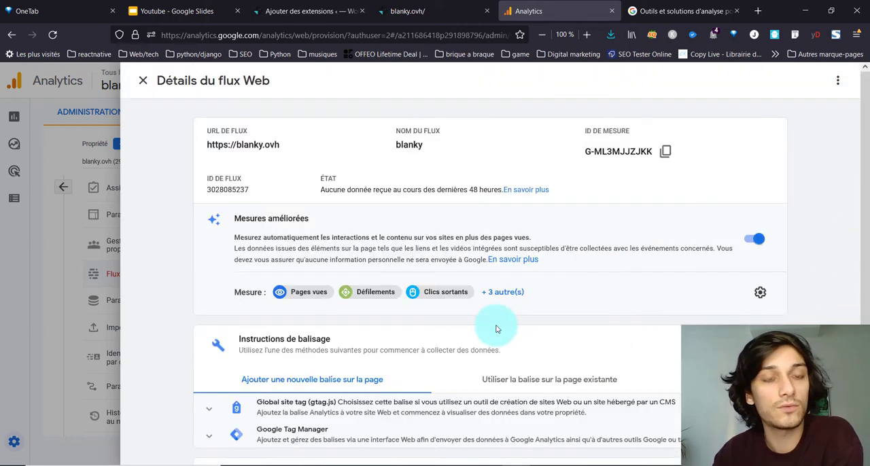
{"action": "scroll", "coordinate": [496, 322], "scroll_direction": "down", "scroll_amount": 2}
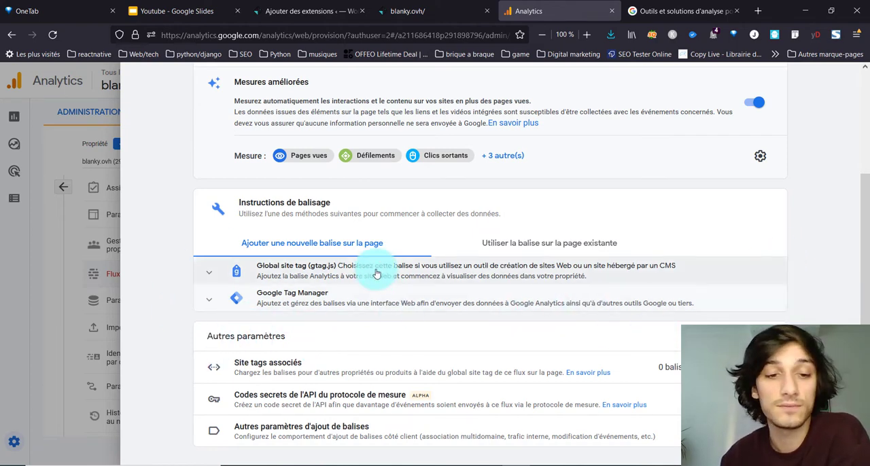
{"action": "scroll", "coordinate": [316, 320], "scroll_direction": "up", "scroll_amount": 2}
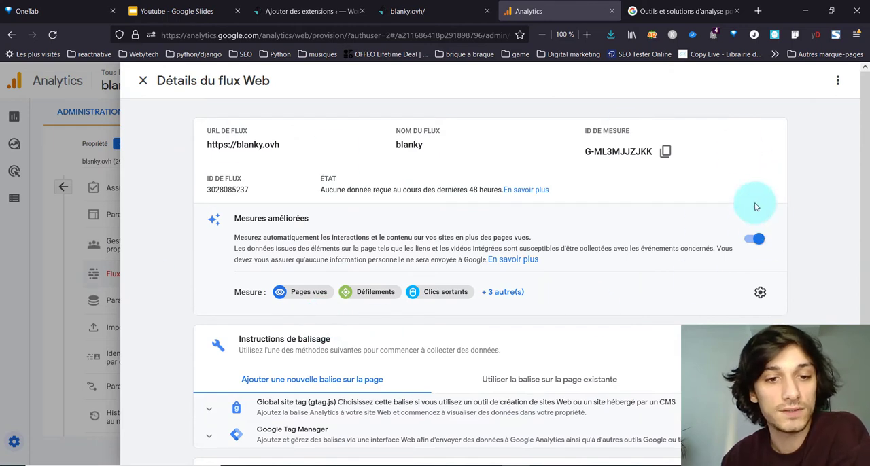
{"action": "scroll", "coordinate": [645, 277], "scroll_direction": "down", "scroll_amount": 1}
{"action": "scroll", "coordinate": [645, 277], "scroll_direction": "up", "scroll_amount": 1}
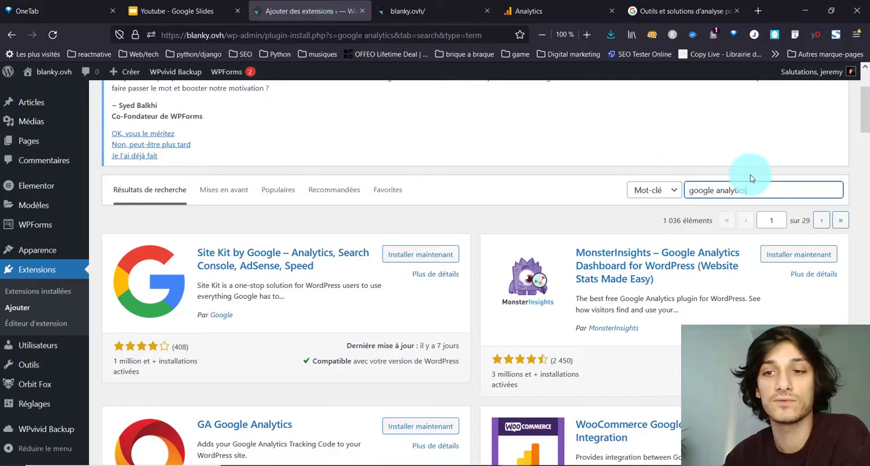
Step: In the WordPress plugin results for google analytics, install and activate MonsterInsights and launch its setup wizard
{"action": "left_click_drag", "start_coordinate": [782, 188], "coordinate": [687, 184]}
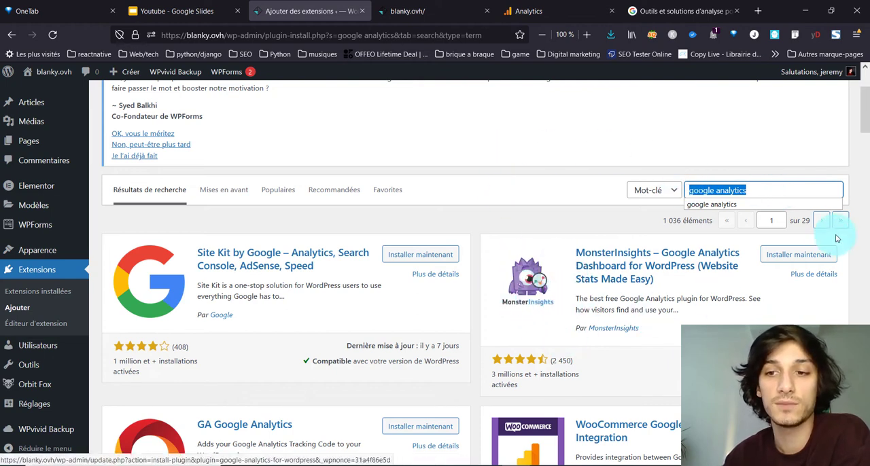
{"action": "left_click", "coordinate": [808, 257]}
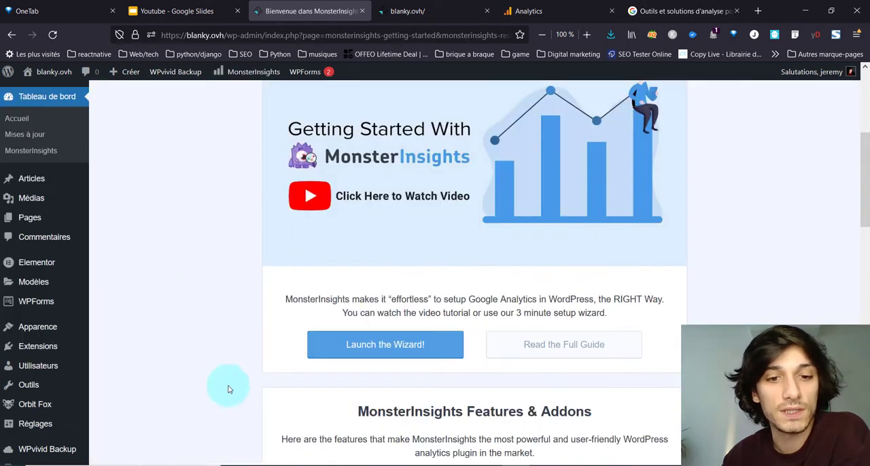
{"action": "left_click", "coordinate": [414, 354]}
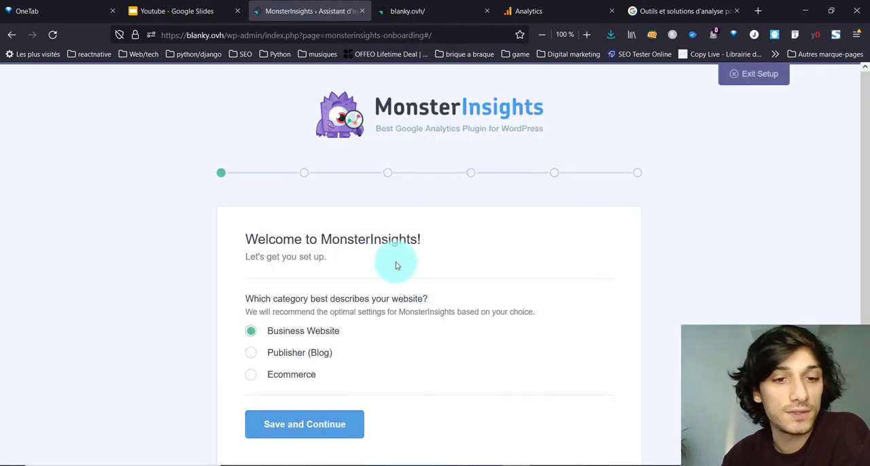
{"action": "scroll", "coordinate": [246, 318], "scroll_direction": "down", "scroll_amount": 1}
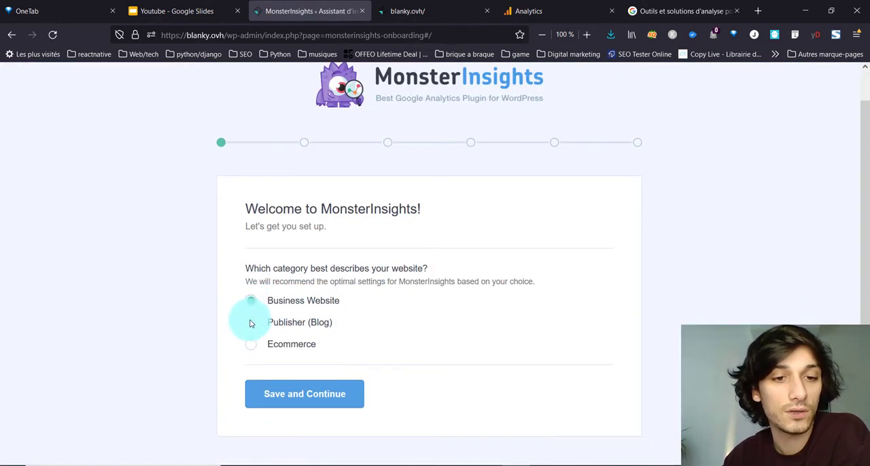
Step: Save the website category and authorize MonsterInsights to access the Google account that holds the Analytics property
{"action": "left_click", "coordinate": [341, 394]}
{"action": "scroll", "coordinate": [309, 380], "scroll_direction": "down", "scroll_amount": 1}
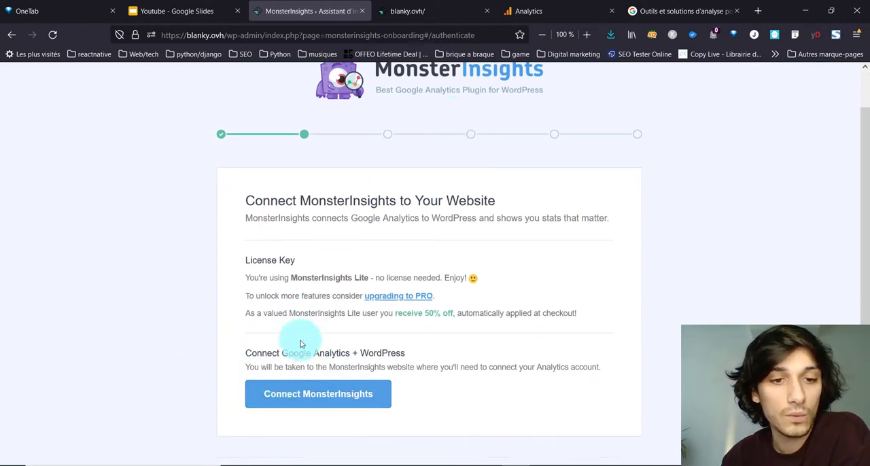
{"action": "left_click", "coordinate": [322, 409]}
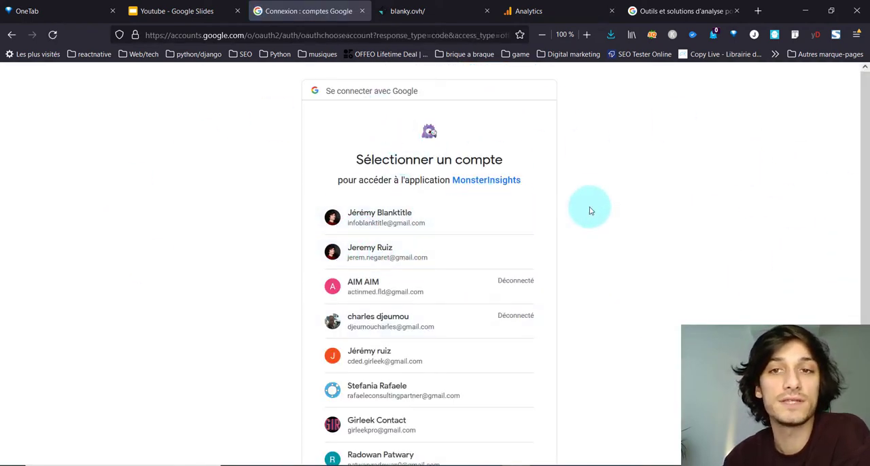
{"action": "left_click", "coordinate": [416, 216]}
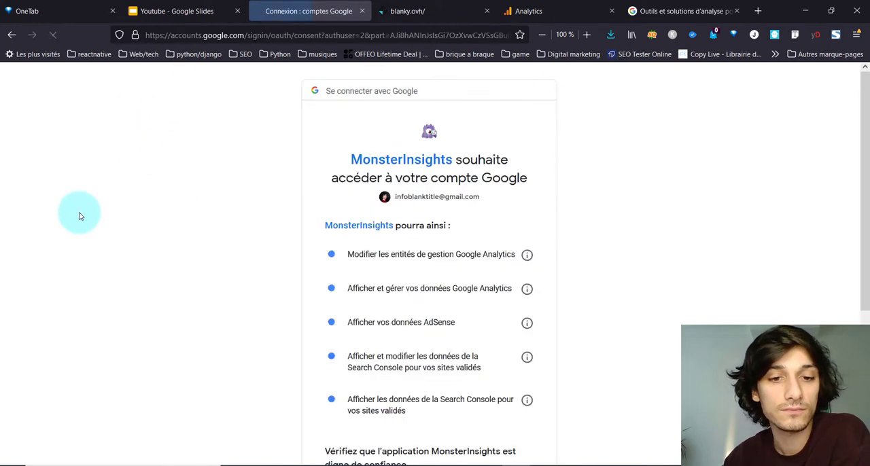
{"action": "scroll", "coordinate": [258, 209], "scroll_direction": "down", "scroll_amount": 3}
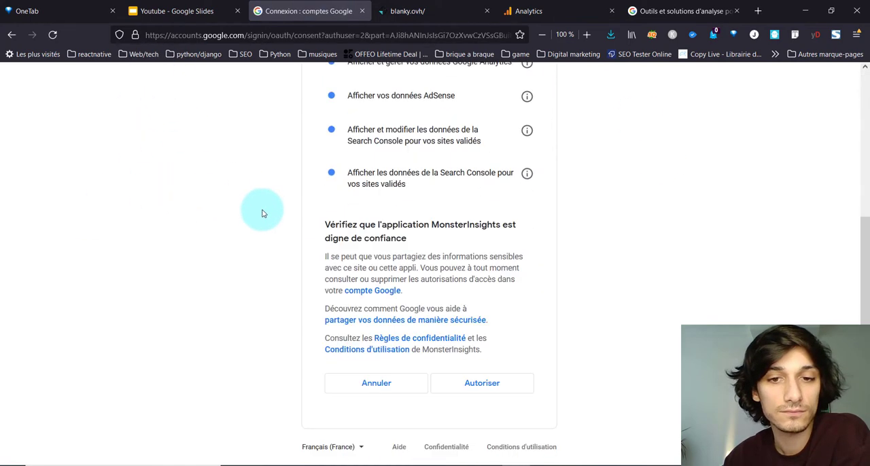
{"action": "left_click", "coordinate": [487, 382]}
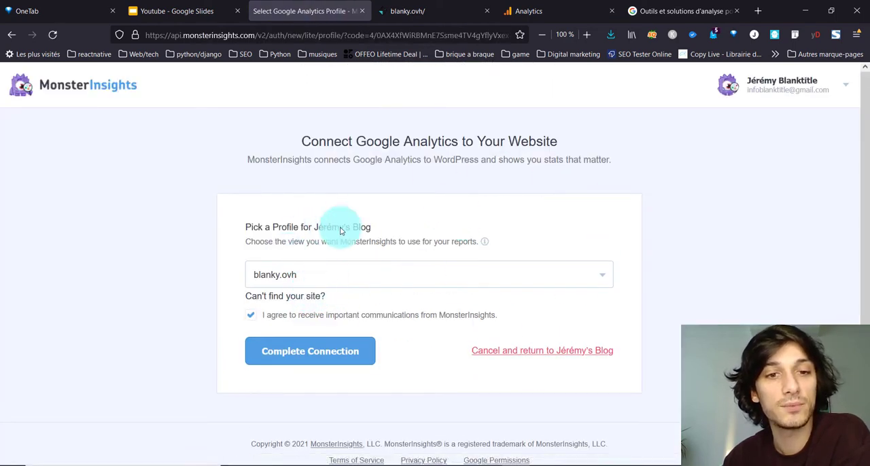
Step: Pick blanky.ovh as the Analytics profile for the site and complete the connection
{"action": "left_click", "coordinate": [294, 272]}
{"action": "left_click", "coordinate": [208, 290]}
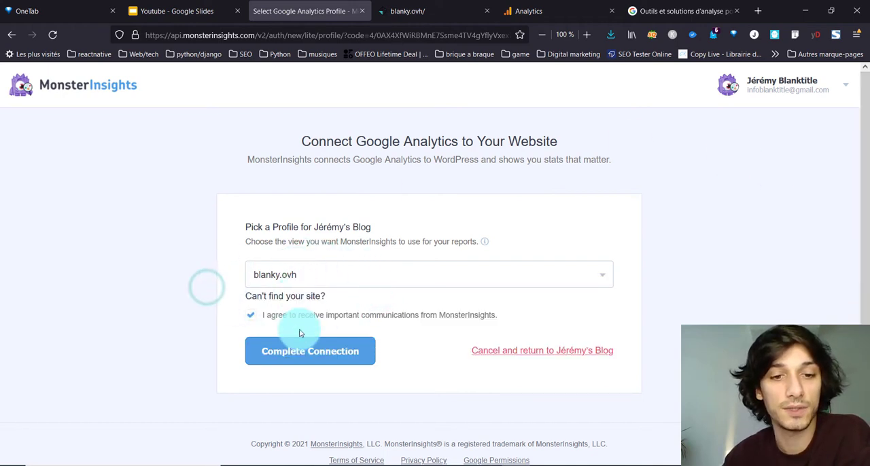
{"action": "left_click", "coordinate": [343, 360]}
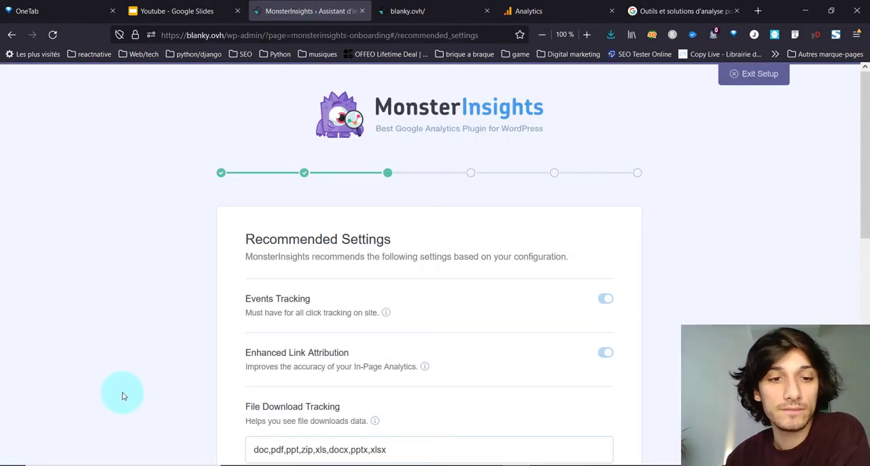
Step: Remove both affiliate link paths, /go/ and /recommend/, and the Éditeur role from those who can see reports
{"action": "scroll", "coordinate": [181, 319], "scroll_direction": "down", "scroll_amount": 4}
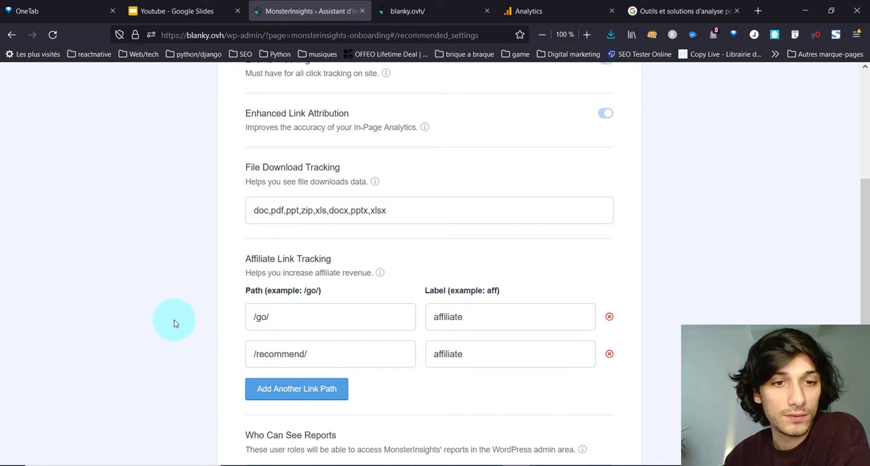
{"action": "left_click", "coordinate": [609, 317]}
{"action": "left_click", "coordinate": [609, 317]}
{"action": "scroll", "coordinate": [304, 337], "scroll_direction": "down", "scroll_amount": 2}
{"action": "left_click", "coordinate": [304, 337]}
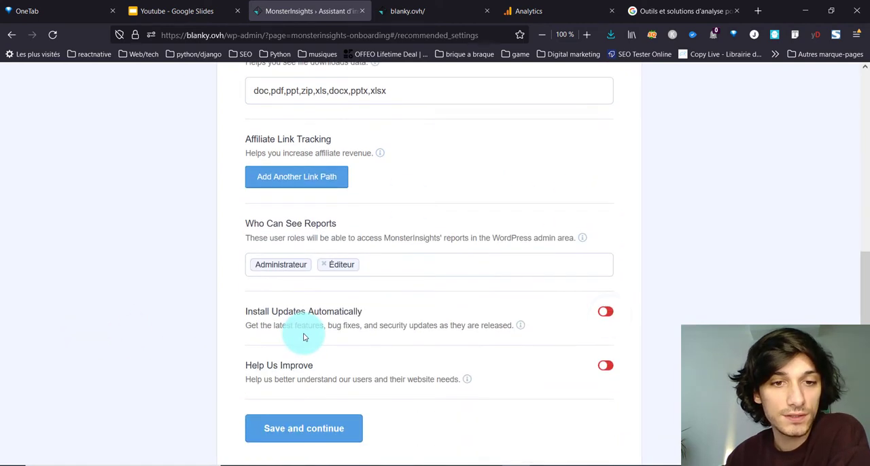
{"action": "left_click", "coordinate": [322, 265]}
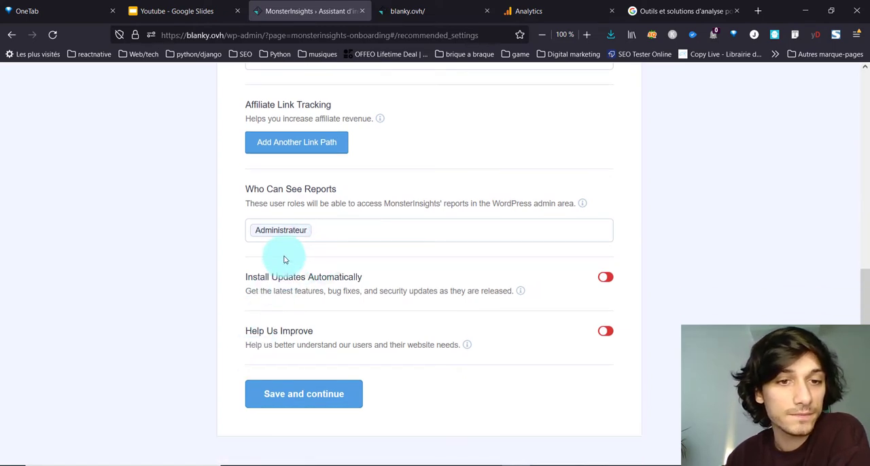
Step: Turn on automatic installation of updates and save the recommended settings
{"action": "left_click", "coordinate": [606, 278]}
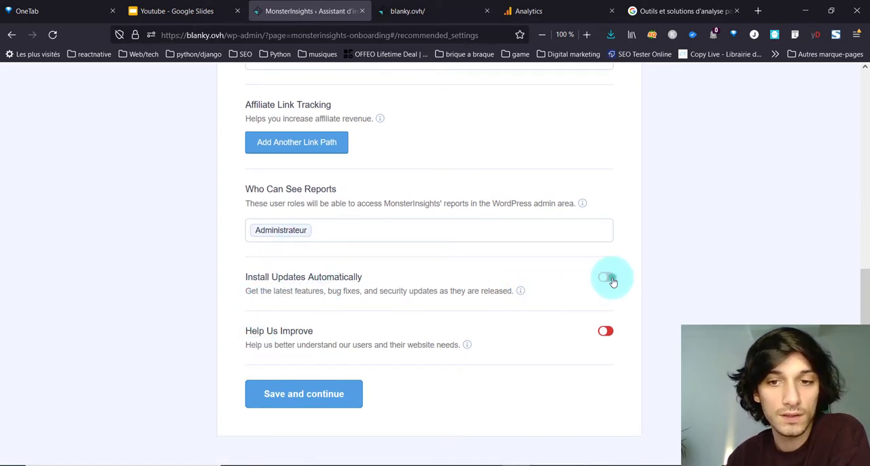
{"action": "left_click", "coordinate": [610, 278]}
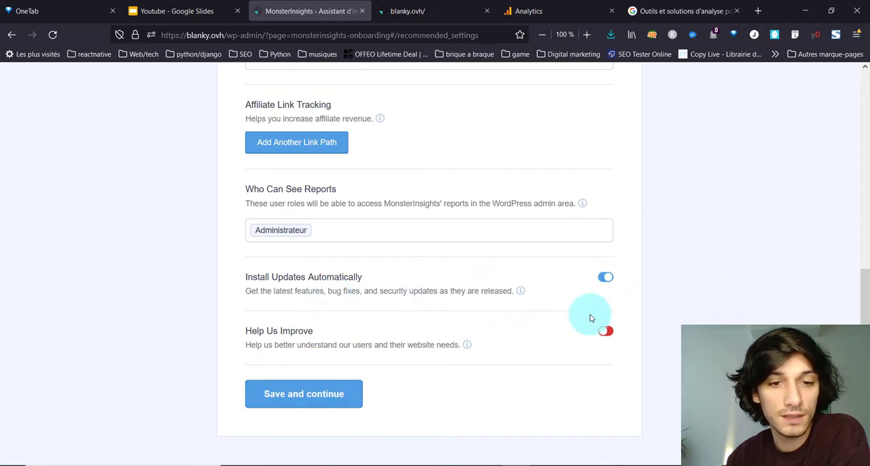
{"action": "left_click", "coordinate": [285, 396]}
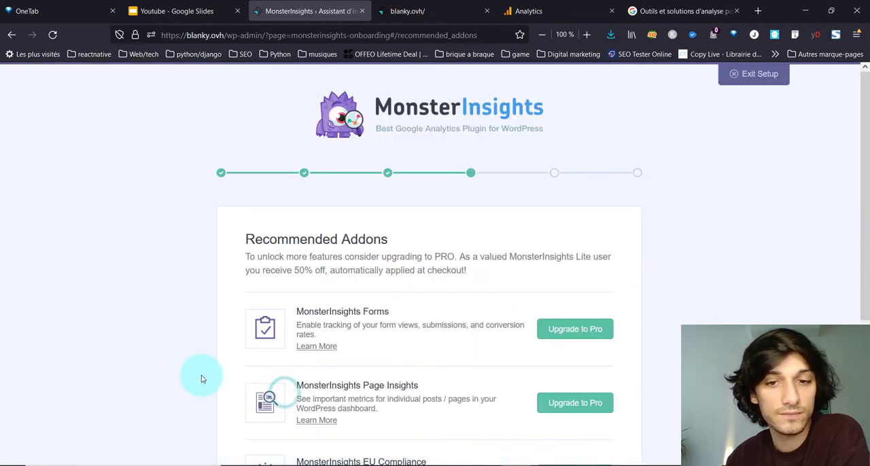
Step: Continue past the recommended addons without upgrading and finish the MonsterInsights setup wizard
{"action": "scroll", "coordinate": [316, 310], "scroll_direction": "down", "scroll_amount": 3}
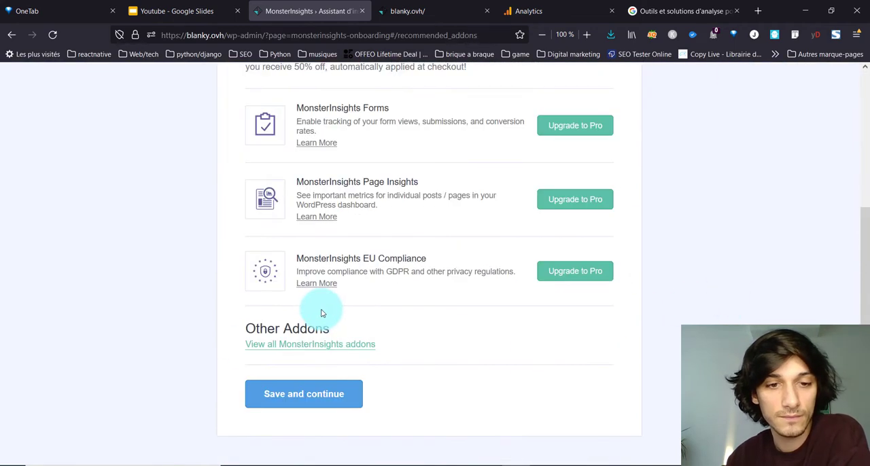
{"action": "left_click", "coordinate": [297, 407]}
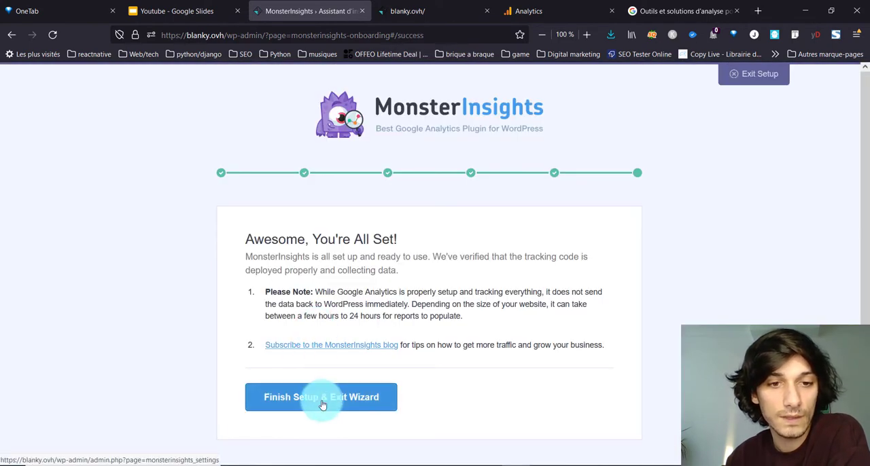
{"action": "left_click", "coordinate": [322, 405]}
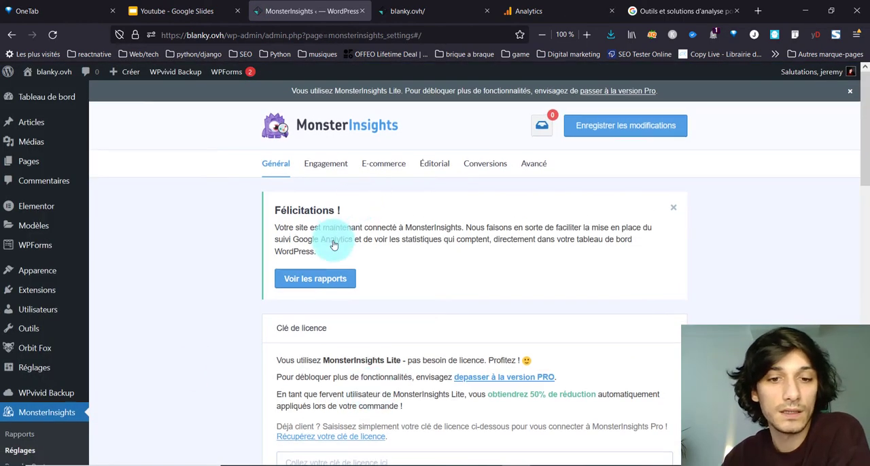
Step: Reload the blanky.ovh site and check with Ghostery which trackers it loads
{"action": "scroll", "coordinate": [333, 238], "scroll_direction": "down", "scroll_amount": 3}
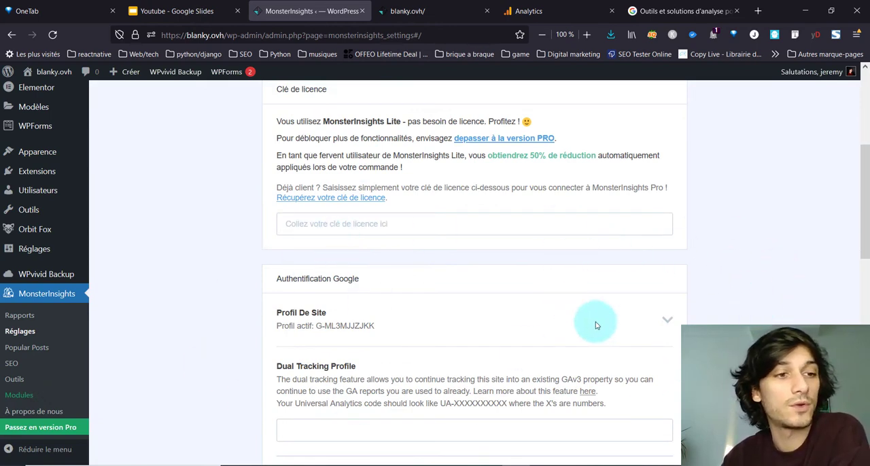
{"action": "left_click", "coordinate": [456, 9]}
{"action": "left_click", "coordinate": [53, 34]}
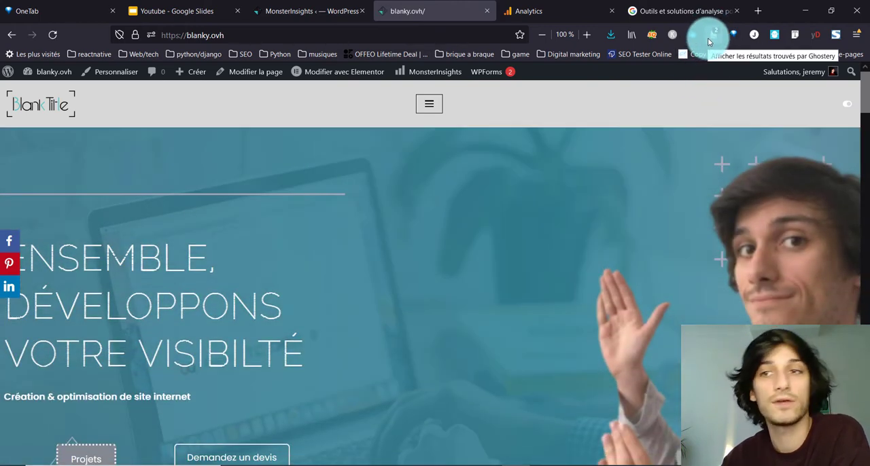
{"action": "left_click", "coordinate": [709, 37]}
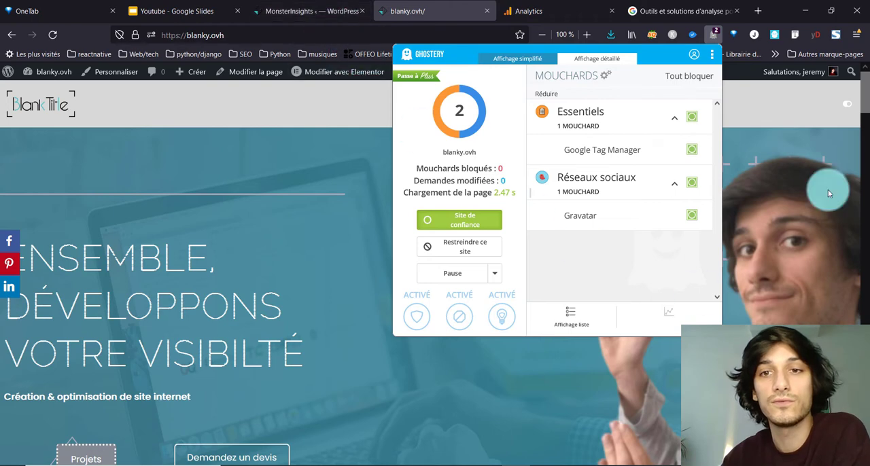
Step: Compare the active profile ID in the MonsterInsights settings with the web stream's measurement ID in Google Analytics, and look through the remaining settings
{"action": "left_click", "coordinate": [340, 11]}
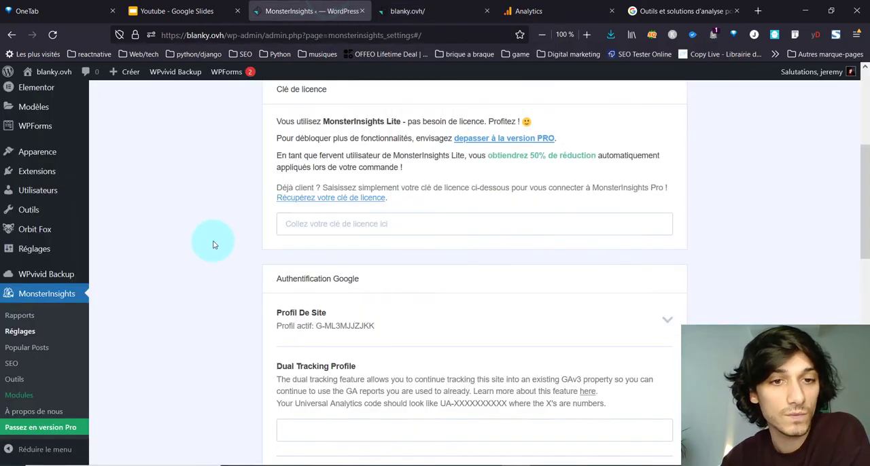
{"action": "scroll", "coordinate": [291, 293], "scroll_direction": "up", "scroll_amount": 3}
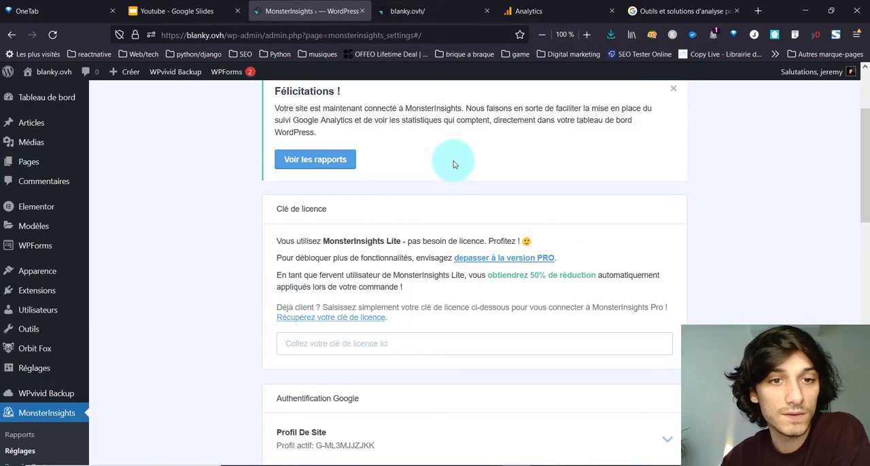
{"action": "scroll", "coordinate": [292, 292], "scroll_direction": "down", "scroll_amount": 4}
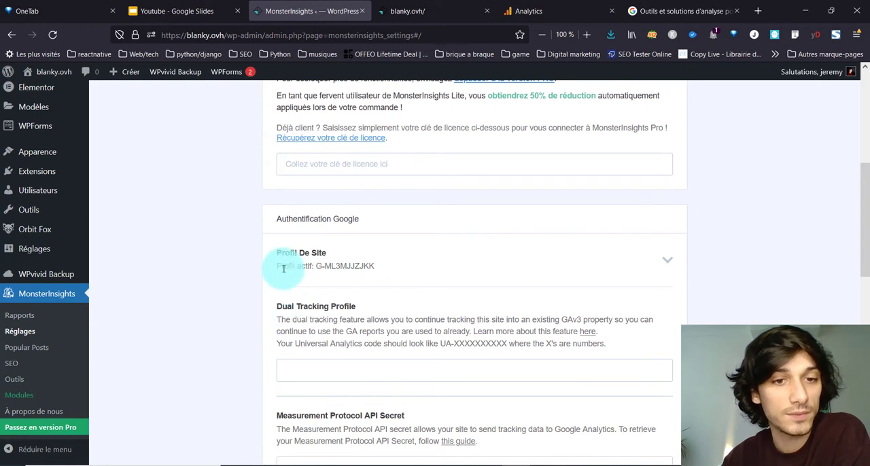
{"action": "left_click_drag", "start_coordinate": [283, 269], "coordinate": [389, 271]}
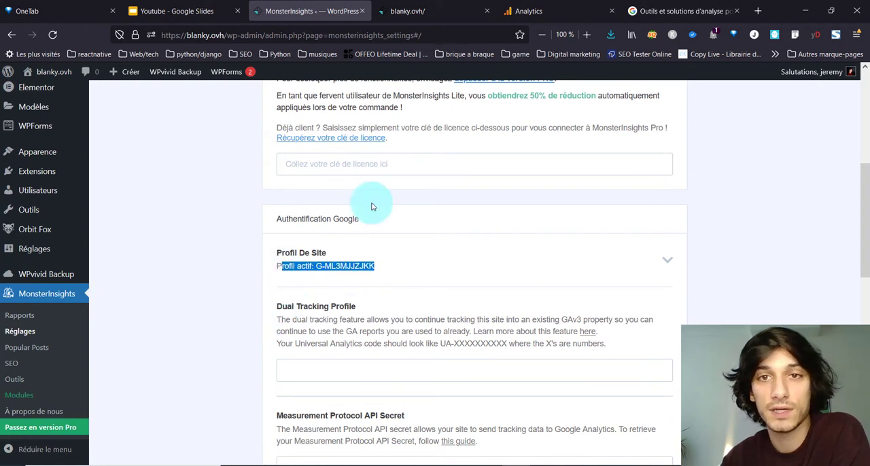
{"action": "left_click", "coordinate": [523, 10]}
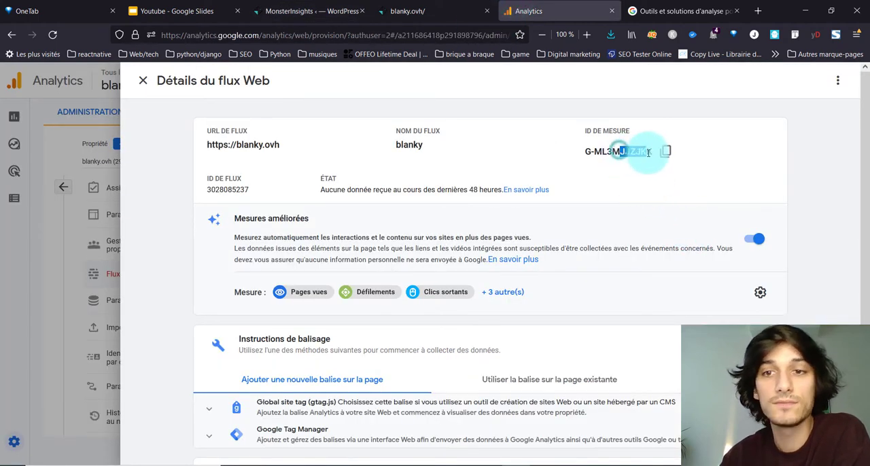
{"action": "left_click_drag", "start_coordinate": [649, 152], "coordinate": [653, 152]}
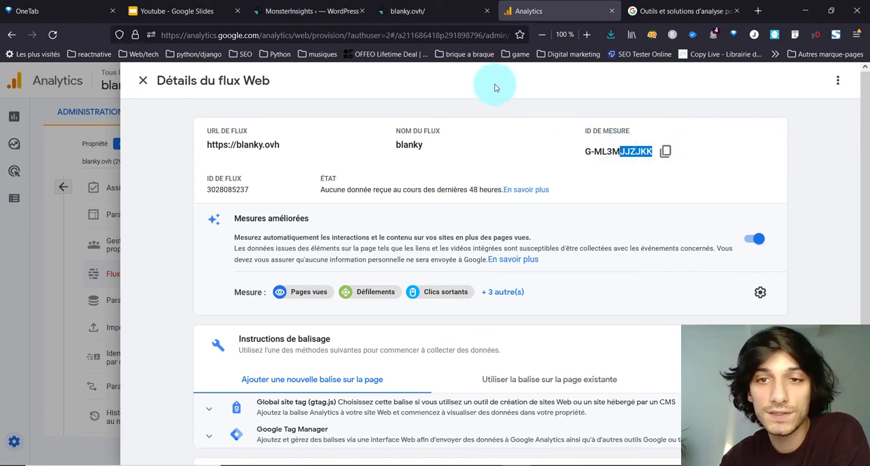
{"action": "left_click", "coordinate": [318, 4]}
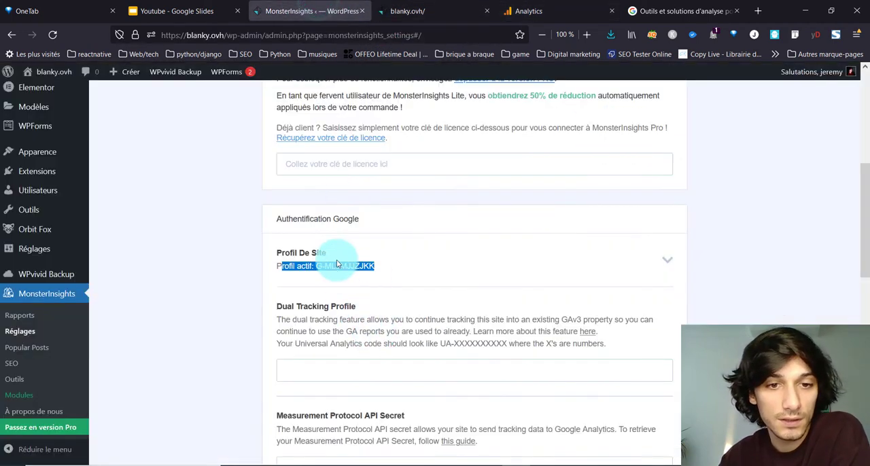
{"action": "left_click_drag", "start_coordinate": [346, 270], "coordinate": [379, 273]}
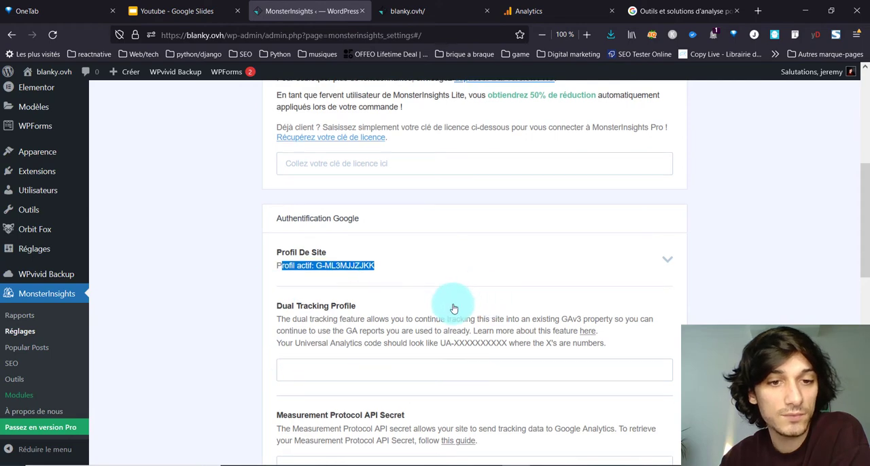
{"action": "scroll", "coordinate": [476, 272], "scroll_direction": "down", "scroll_amount": 2}
{"action": "scroll", "coordinate": [286, 340], "scroll_direction": "down", "scroll_amount": 4}
{"action": "scroll", "coordinate": [193, 288], "scroll_direction": "down", "scroll_amount": 3}
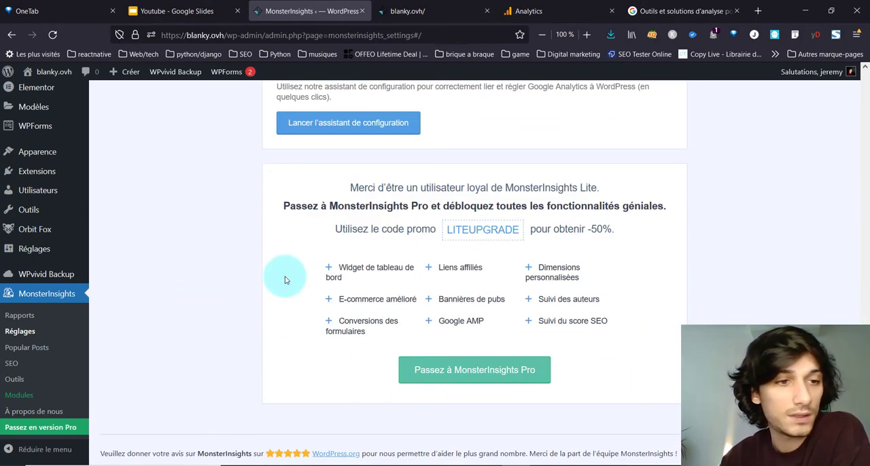
{"action": "scroll", "coordinate": [283, 278], "scroll_direction": "up", "scroll_amount": 8}
{"action": "scroll", "coordinate": [10, 366], "scroll_direction": "down", "scroll_amount": 1}
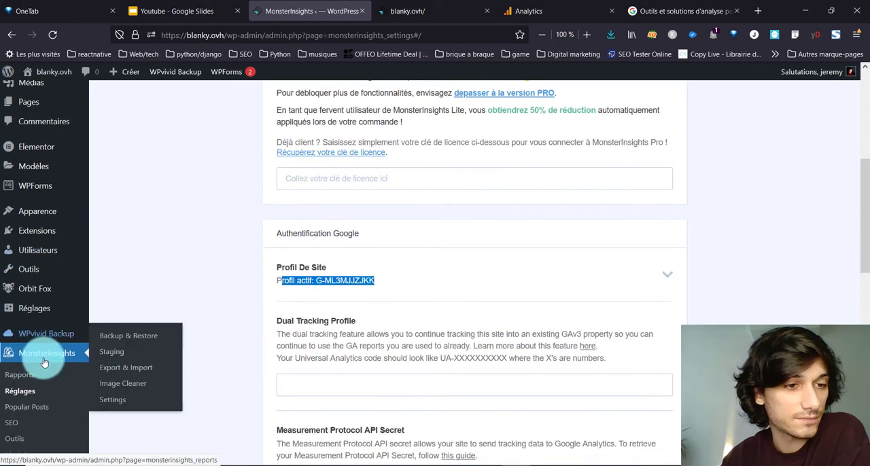
Step: Open the MonsterInsights reports and examine the general report's sessions chart, key metrics, visitor types and device breakdown
{"action": "scroll", "coordinate": [27, 375], "scroll_direction": "down", "scroll_amount": 1}
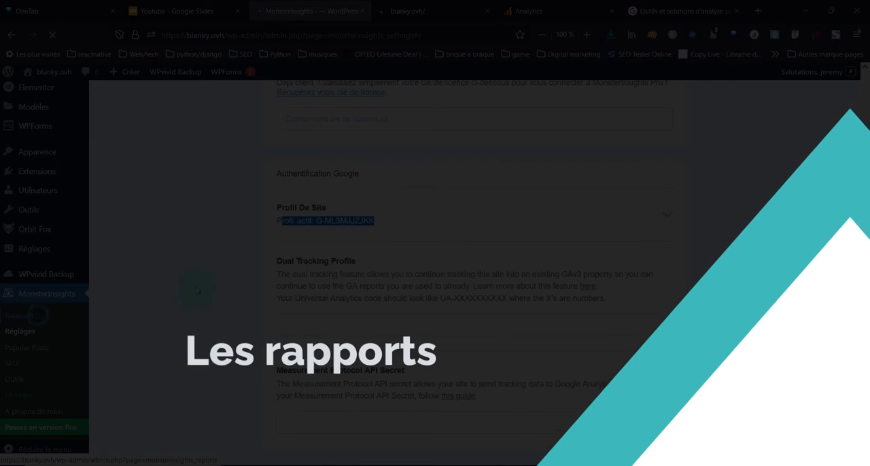
{"action": "left_click", "coordinate": [39, 317]}
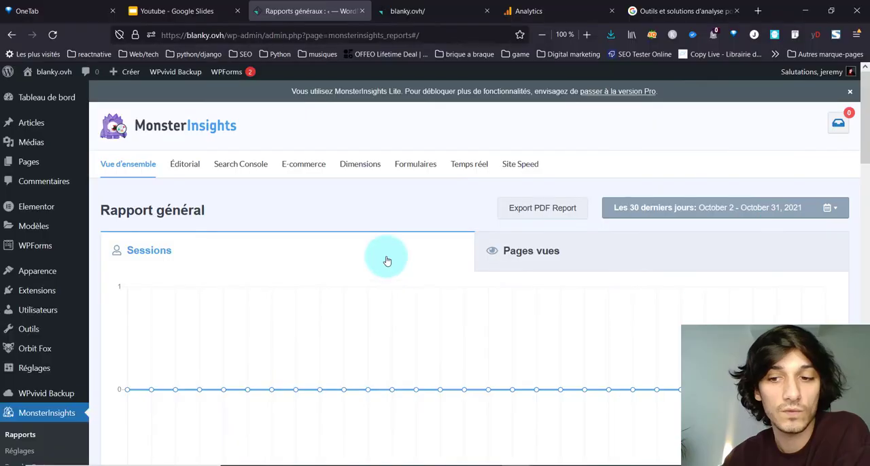
{"action": "scroll", "coordinate": [385, 258], "scroll_direction": "down", "scroll_amount": 3}
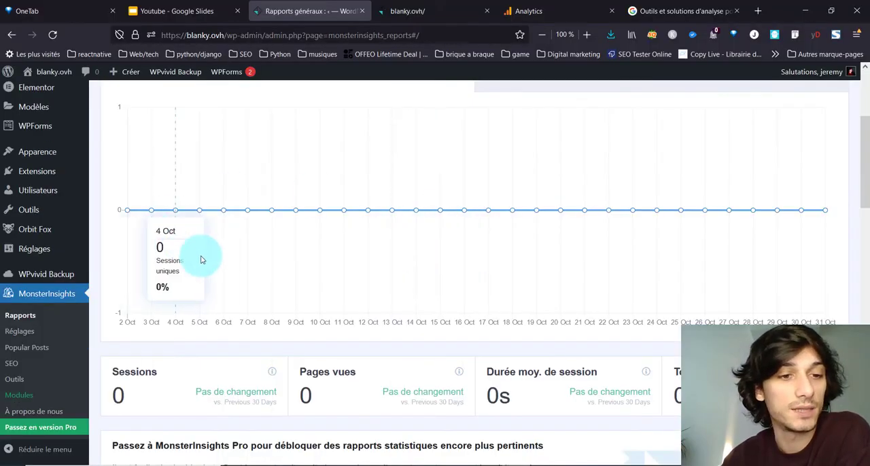
{"action": "scroll", "coordinate": [395, 258], "scroll_direction": "down", "scroll_amount": 5}
{"action": "scroll", "coordinate": [448, 271], "scroll_direction": "down", "scroll_amount": 2}
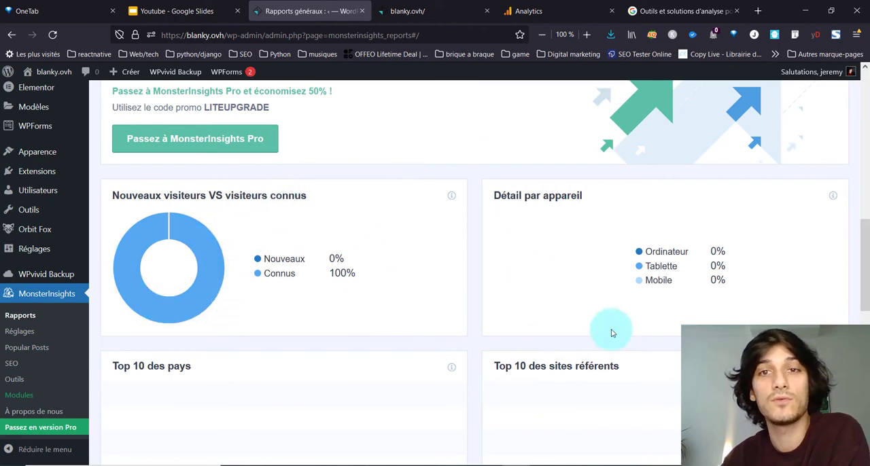
{"action": "scroll", "coordinate": [481, 290], "scroll_direction": "up", "scroll_amount": 5}
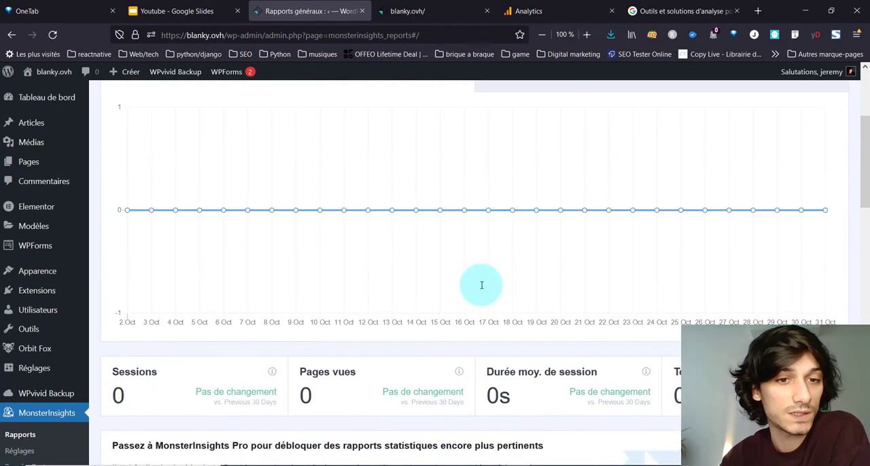
{"action": "scroll", "coordinate": [482, 285], "scroll_direction": "up", "scroll_amount": 3}
{"action": "scroll", "coordinate": [449, 319], "scroll_direction": "down", "scroll_amount": 3}
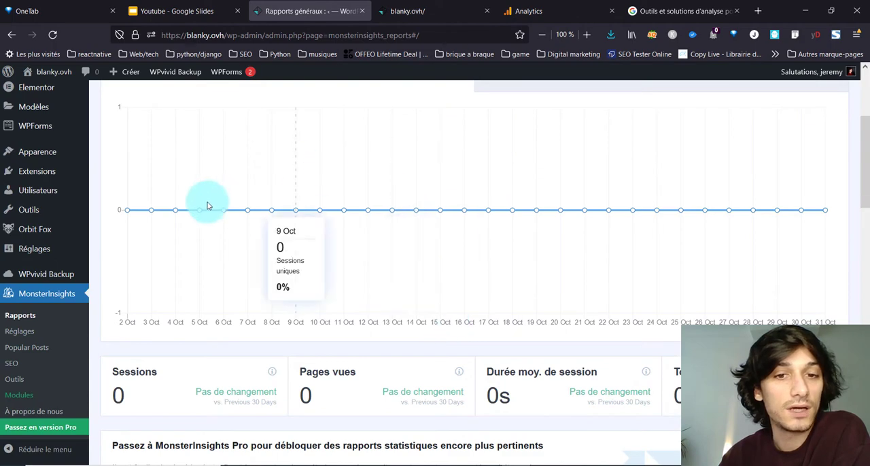
{"action": "scroll", "coordinate": [208, 204], "scroll_direction": "up", "scroll_amount": 3}
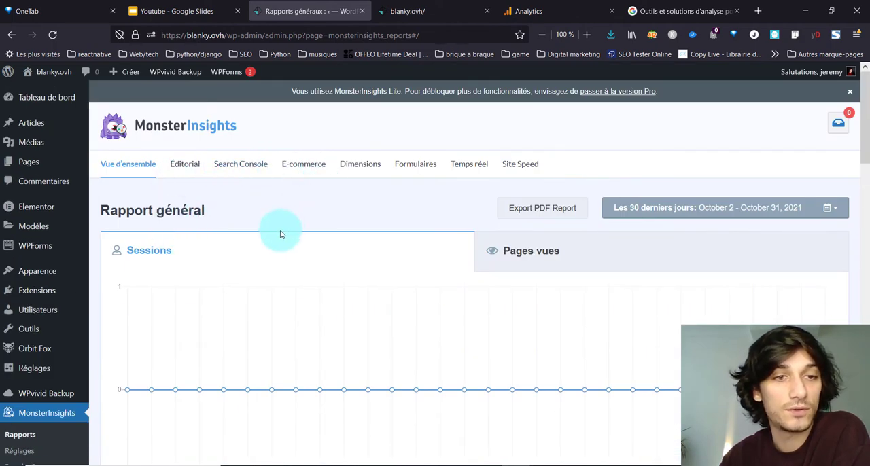
Step: Review the rest of the MonsterInsights general report, including the top 10 countries, top 10 referring sites and top articles/pages sections
{"action": "scroll", "coordinate": [279, 233], "scroll_direction": "down", "scroll_amount": 2}
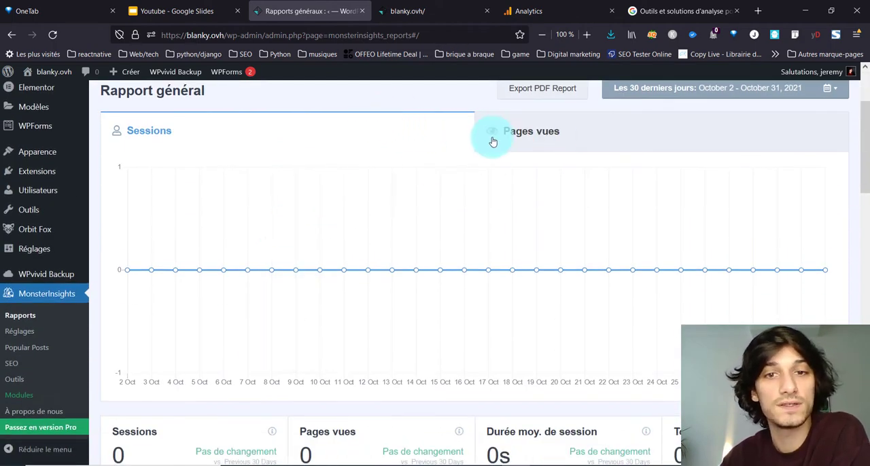
{"action": "scroll", "coordinate": [594, 179], "scroll_direction": "down", "scroll_amount": 3}
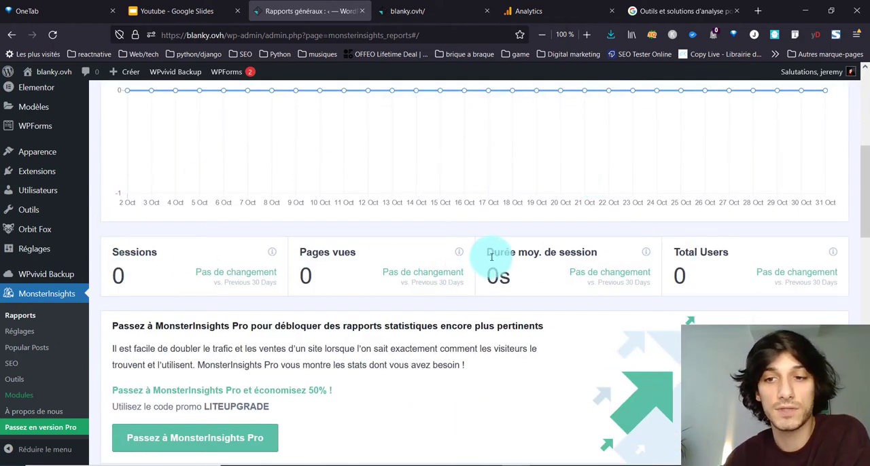
{"action": "scroll", "coordinate": [483, 259], "scroll_direction": "down", "scroll_amount": 5}
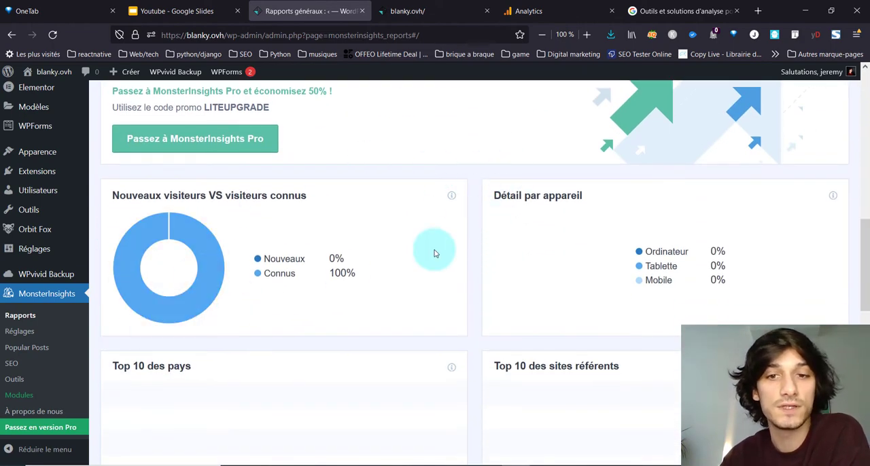
{"action": "scroll", "coordinate": [433, 251], "scroll_direction": "down", "scroll_amount": 2}
{"action": "scroll", "coordinate": [320, 307], "scroll_direction": "down", "scroll_amount": 8}
{"action": "scroll", "coordinate": [366, 262], "scroll_direction": "up", "scroll_amount": 12}
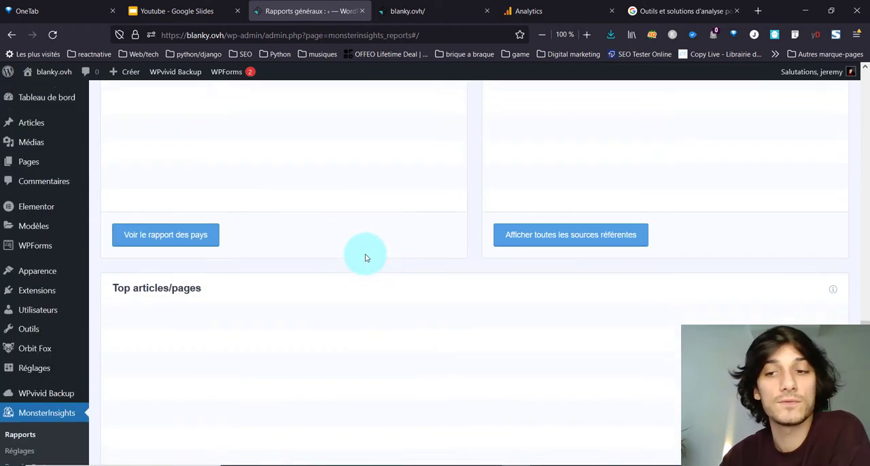
{"action": "scroll", "coordinate": [365, 254], "scroll_direction": "up", "scroll_amount": 8}
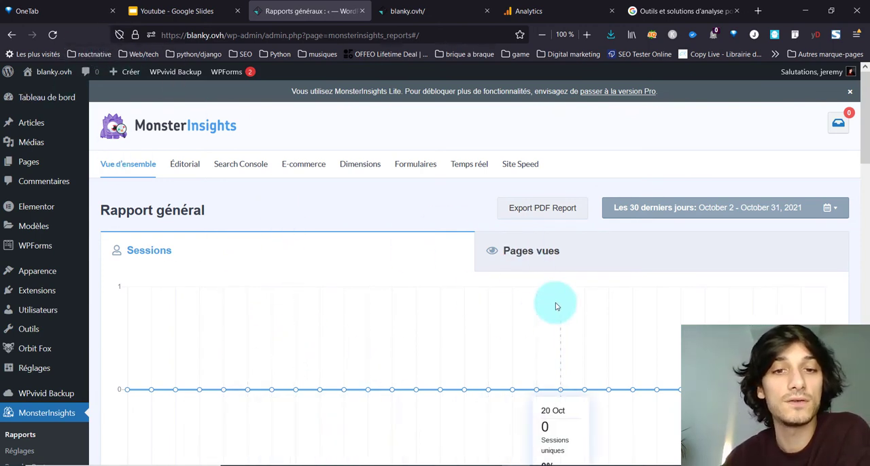
{"action": "scroll", "coordinate": [476, 243], "scroll_direction": "down", "scroll_amount": 3}
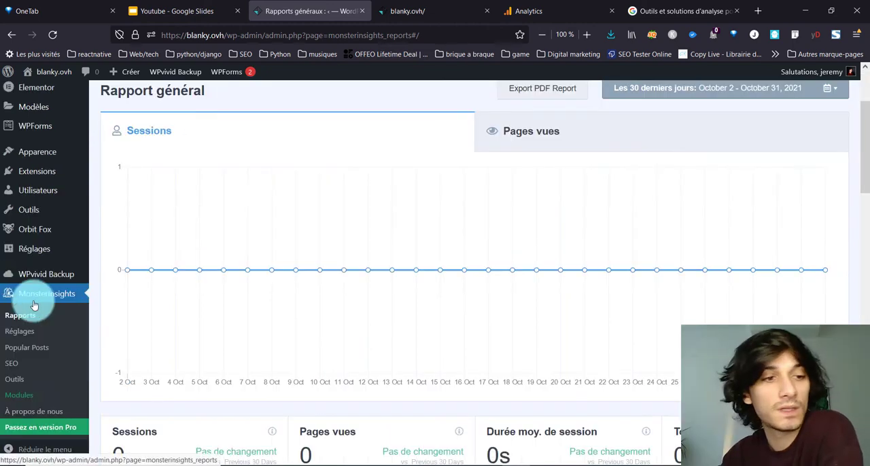
{"action": "scroll", "coordinate": [421, 260], "scroll_direction": "up", "scroll_amount": 3}
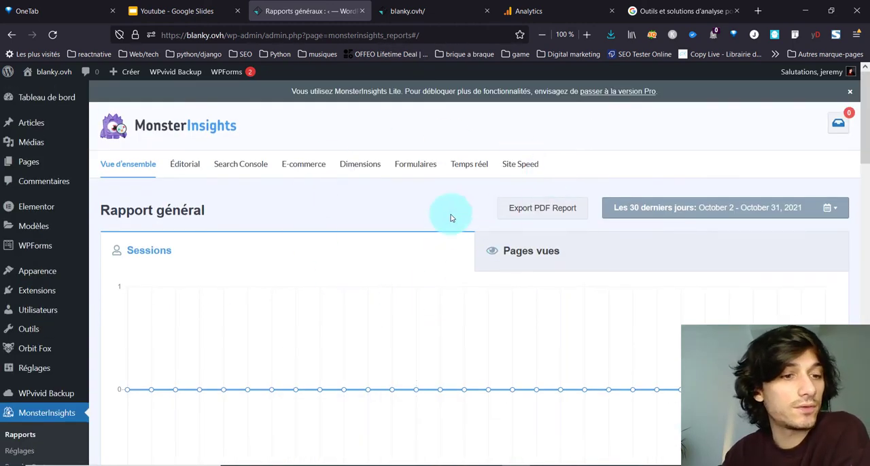
Step: Open the MonsterInsights SEO page and look through its presentation of the All-in-One SEO plugin
{"action": "scroll", "coordinate": [39, 278], "scroll_direction": "down", "scroll_amount": 1}
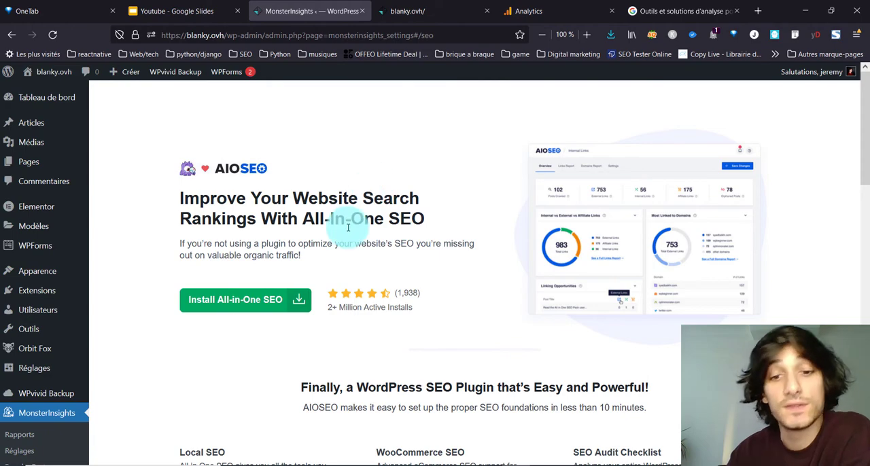
{"action": "scroll", "coordinate": [348, 227], "scroll_direction": "down", "scroll_amount": 5}
{"action": "scroll", "coordinate": [348, 232], "scroll_direction": "down", "scroll_amount": 7}
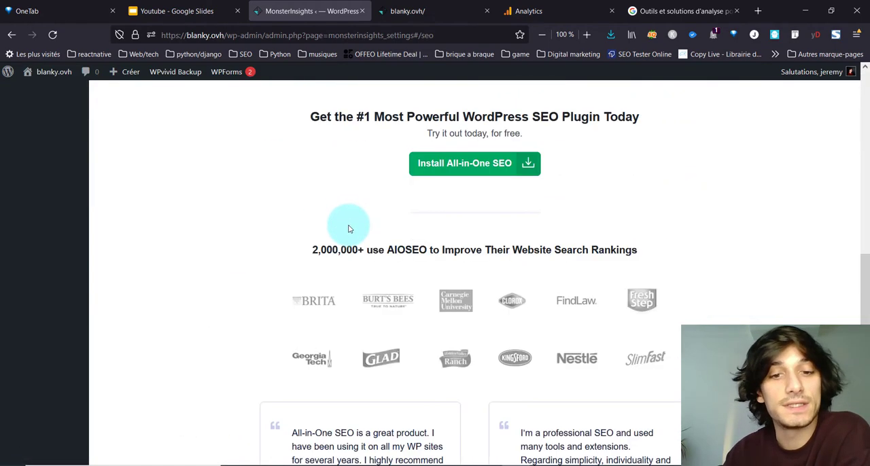
{"action": "scroll", "coordinate": [248, 317], "scroll_direction": "up", "scroll_amount": 7}
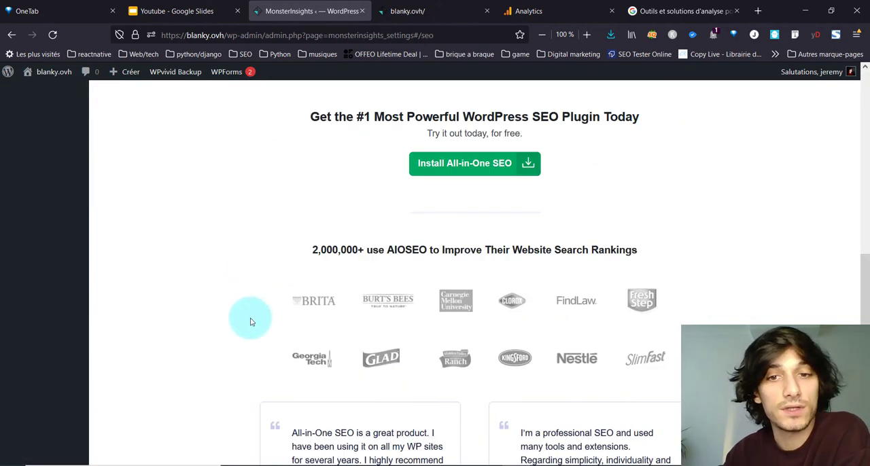
{"action": "scroll", "coordinate": [259, 330], "scroll_direction": "up", "scroll_amount": 3}
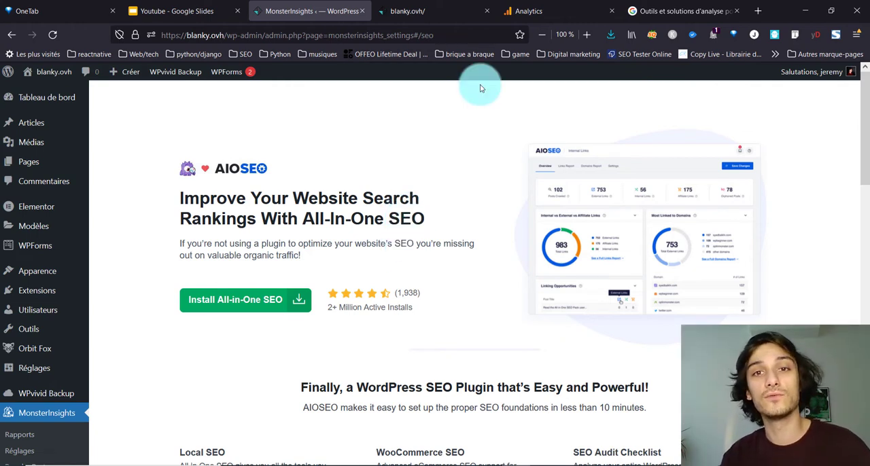
Step: Switch to Google Analytics and dismiss the tip about customizing report navigation
{"action": "left_click", "coordinate": [541, 20]}
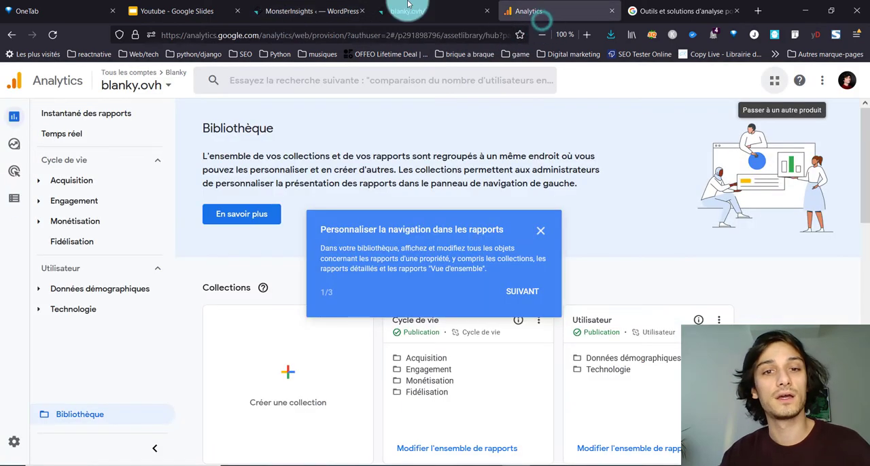
{"action": "left_click", "coordinate": [540, 236]}
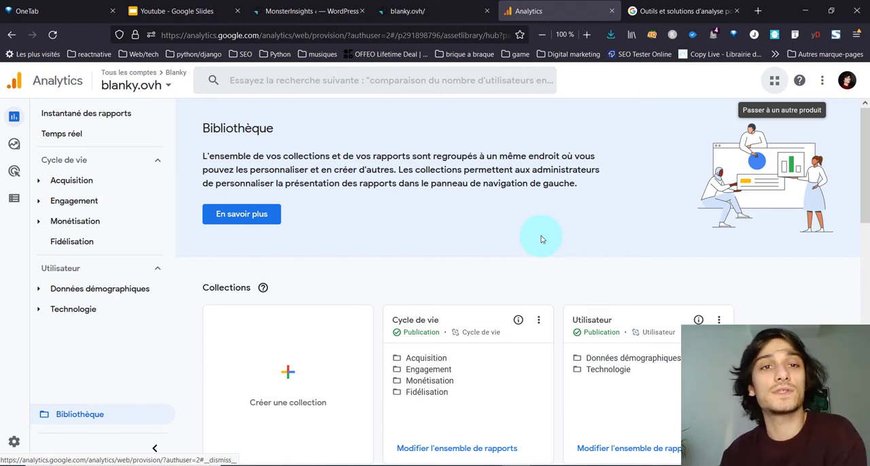
Step: Return to WordPress, search the plugins available to add for "cookie" and compare the cookie consent plugins
{"action": "left_click", "coordinate": [314, 11]}
{"action": "mouse_move", "coordinate": [40, 363]}
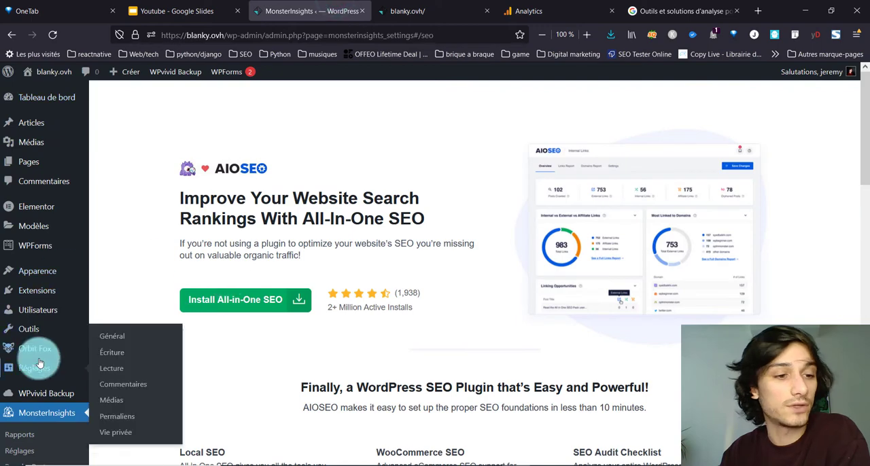
{"action": "scroll", "coordinate": [39, 360], "scroll_direction": "down", "scroll_amount": 3}
{"action": "mouse_move", "coordinate": [51, 233]}
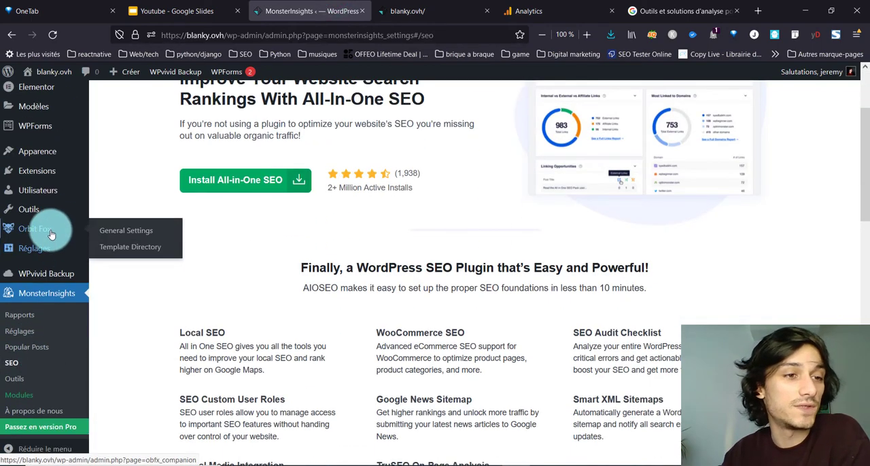
{"action": "left_click", "coordinate": [722, 269]}
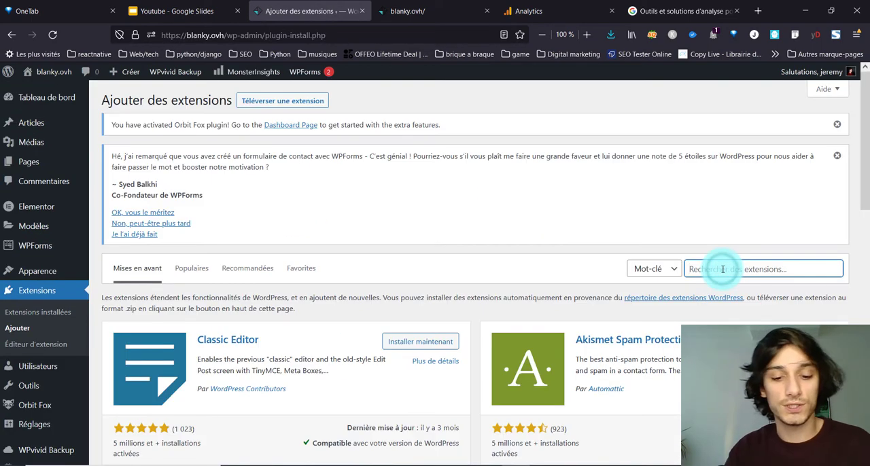
{"action": "type", "text": "co"}
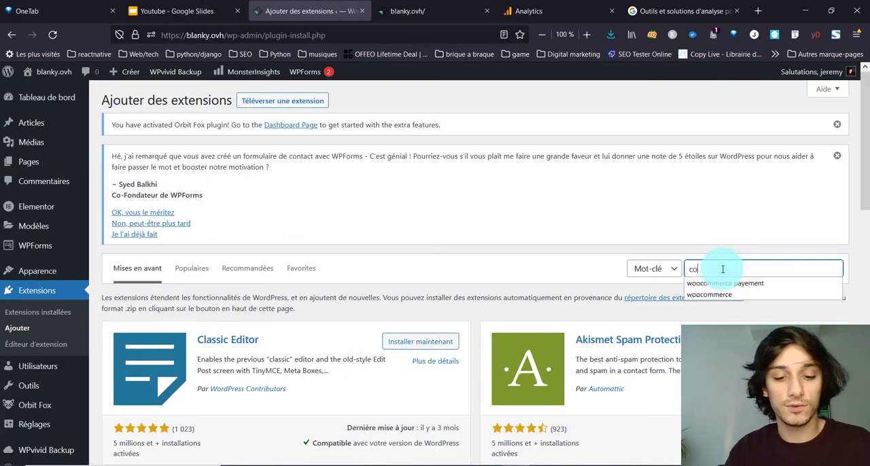
{"action": "type", "text": "okie"}
{"action": "scroll", "coordinate": [439, 237], "scroll_direction": "down", "scroll_amount": 3}
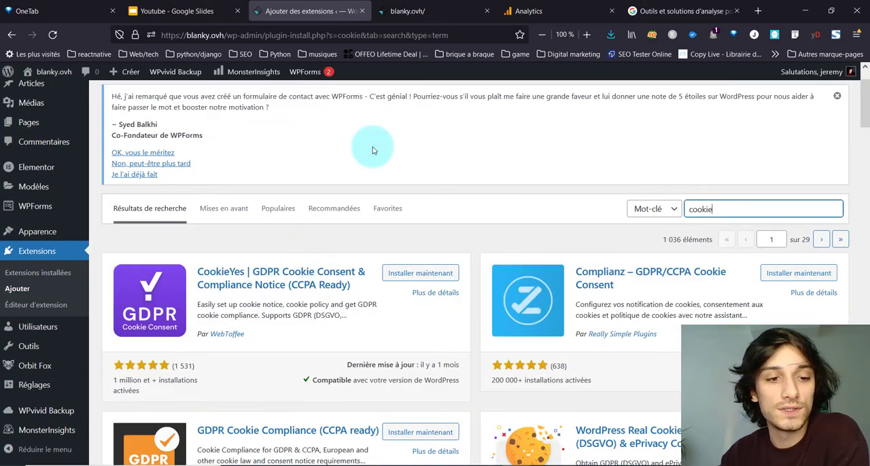
{"action": "scroll", "coordinate": [441, 245], "scroll_direction": "down", "scroll_amount": 3}
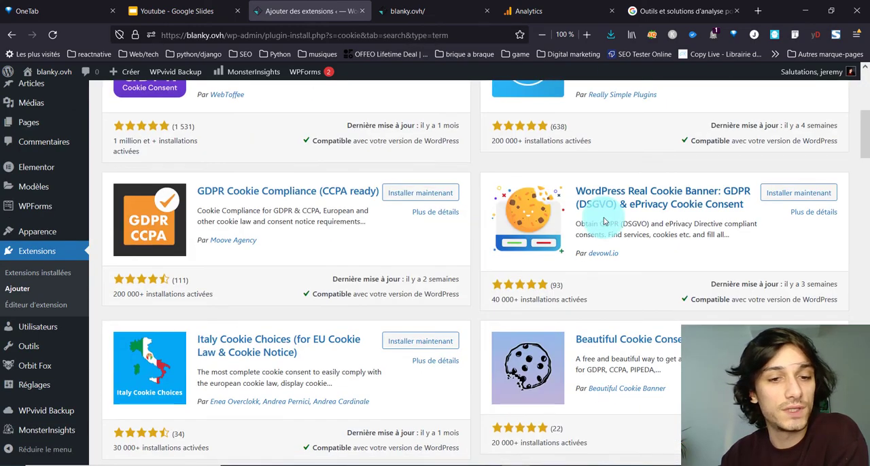
{"action": "scroll", "coordinate": [545, 212], "scroll_direction": "up", "scroll_amount": 2}
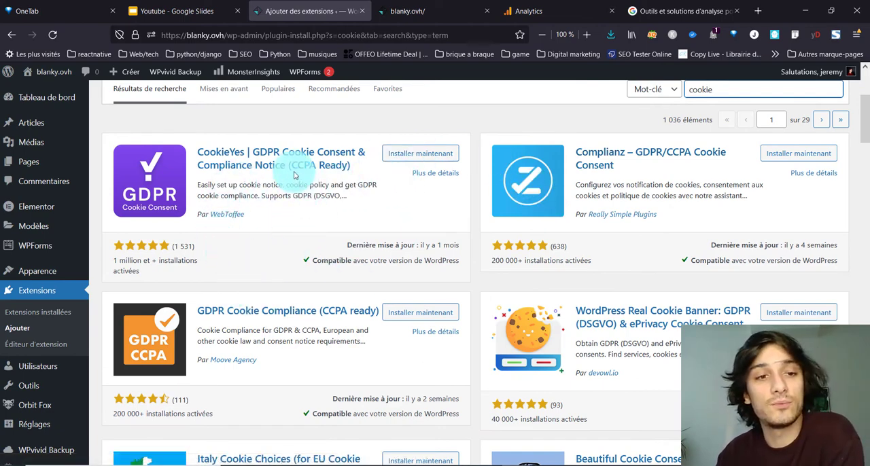
{"action": "scroll", "coordinate": [318, 263], "scroll_direction": "up", "scroll_amount": 1}
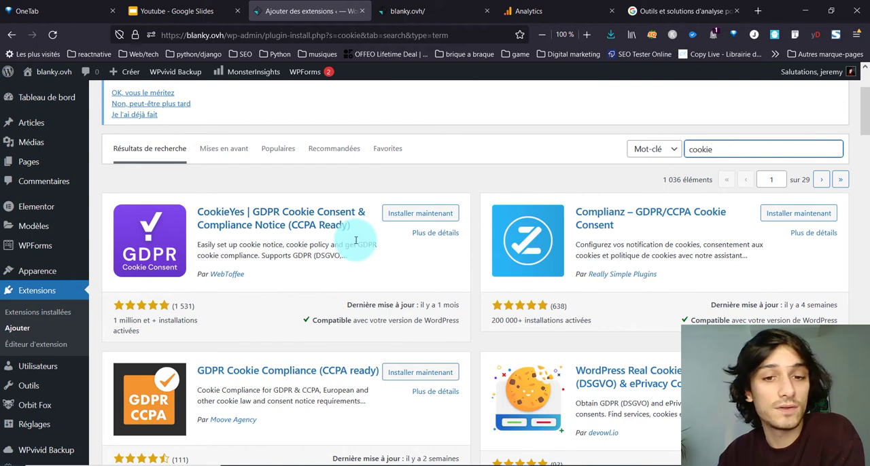
{"action": "scroll", "coordinate": [456, 307], "scroll_direction": "down", "scroll_amount": 2}
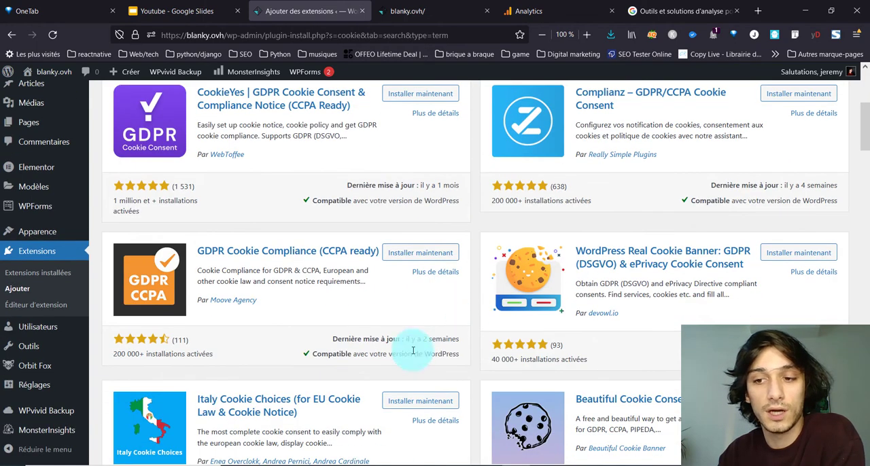
{"action": "scroll", "coordinate": [358, 234], "scroll_direction": "up", "scroll_amount": 2}
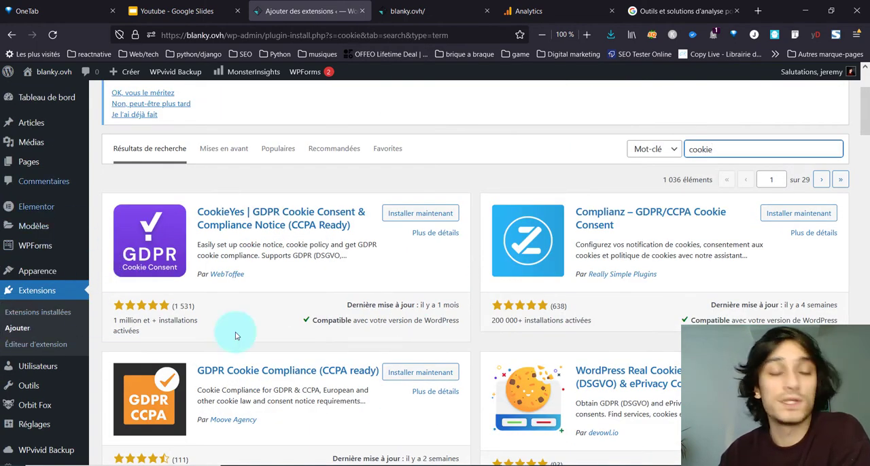
Step: Open the Orbit Fox general settings and enable the Policy Notice module
{"action": "left_click", "coordinate": [42, 410]}
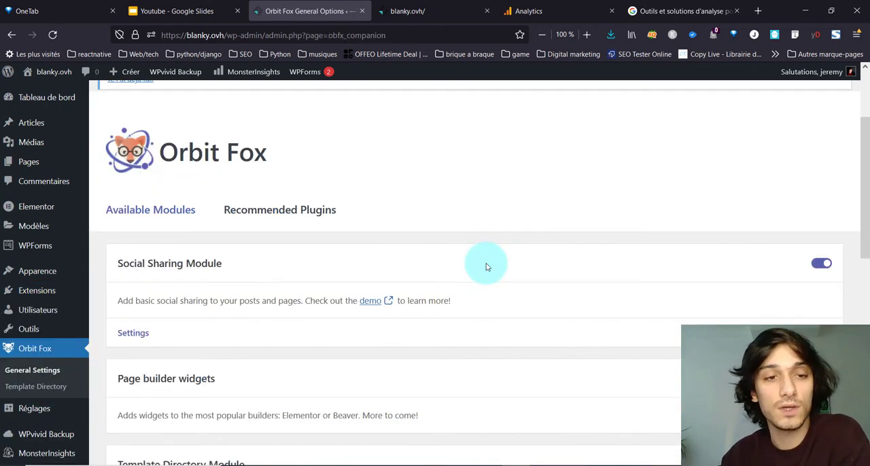
{"action": "scroll", "coordinate": [544, 274], "scroll_direction": "down", "scroll_amount": 5}
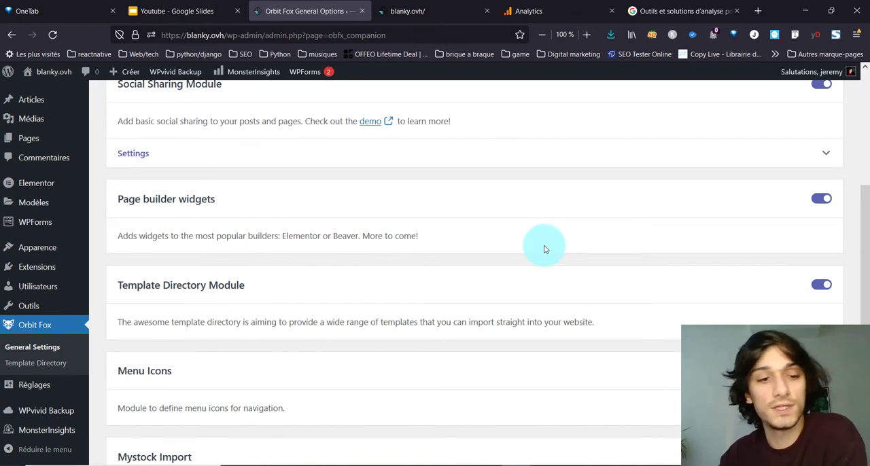
{"action": "scroll", "coordinate": [544, 280], "scroll_direction": "down", "scroll_amount": 5}
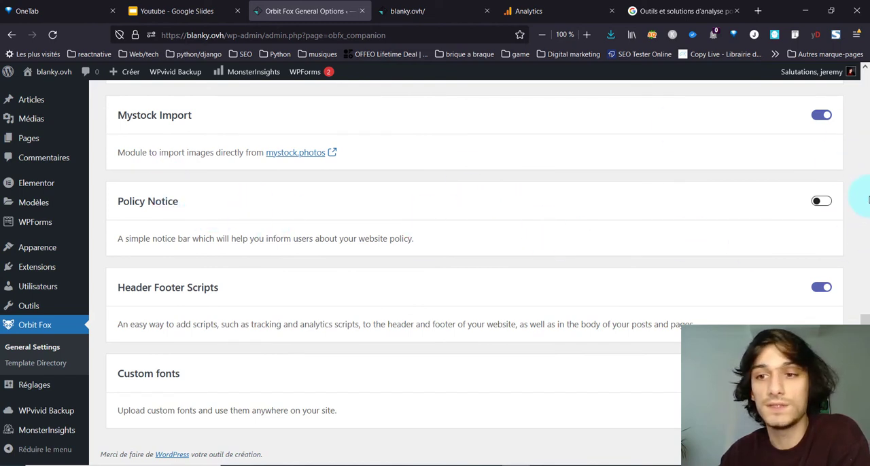
{"action": "left_click", "coordinate": [832, 203]}
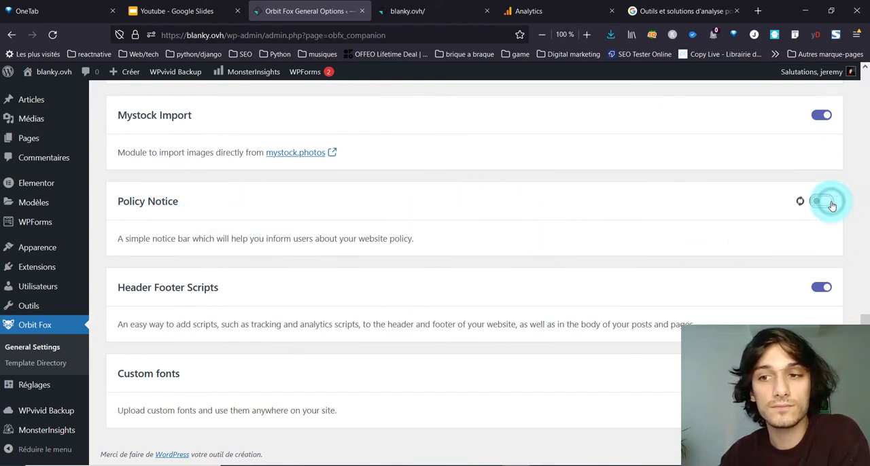
Step: In the Policy Notice settings, allow the bottom bar with private policy info and set the policy page to Privacy Policy
{"action": "scroll", "coordinate": [137, 262], "scroll_direction": "down", "scroll_amount": 1}
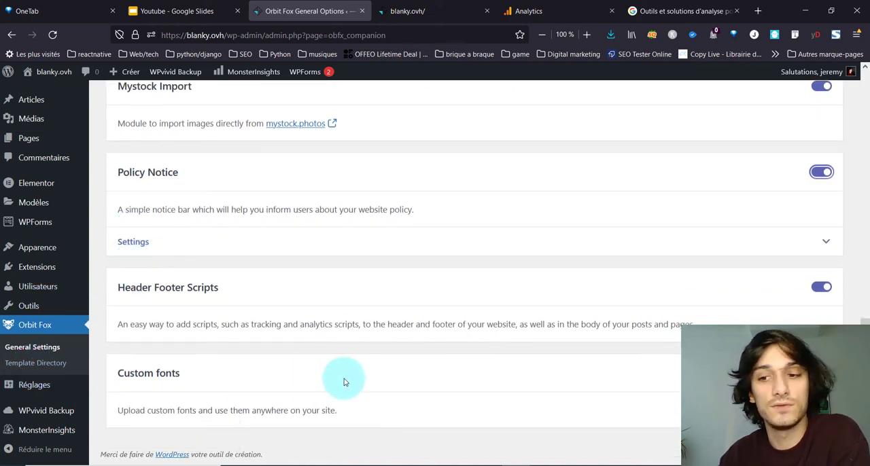
{"action": "scroll", "coordinate": [229, 281], "scroll_direction": "up", "scroll_amount": 5}
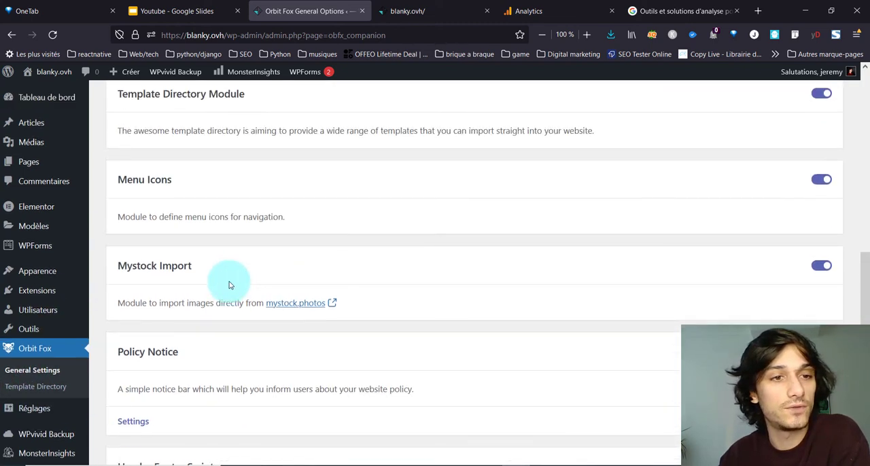
{"action": "scroll", "coordinate": [342, 254], "scroll_direction": "up", "scroll_amount": 2}
{"action": "scroll", "coordinate": [130, 364], "scroll_direction": "down", "scroll_amount": 5}
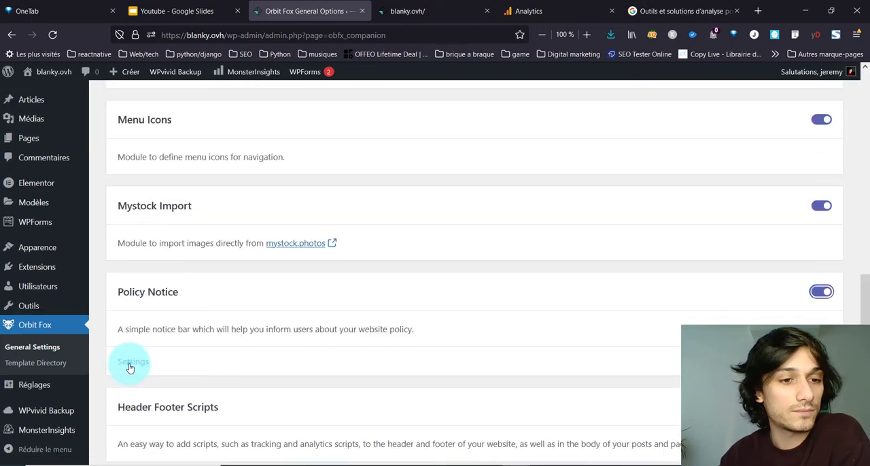
{"action": "scroll", "coordinate": [150, 319], "scroll_direction": "down", "scroll_amount": 2}
{"action": "left_click", "coordinate": [128, 271]}
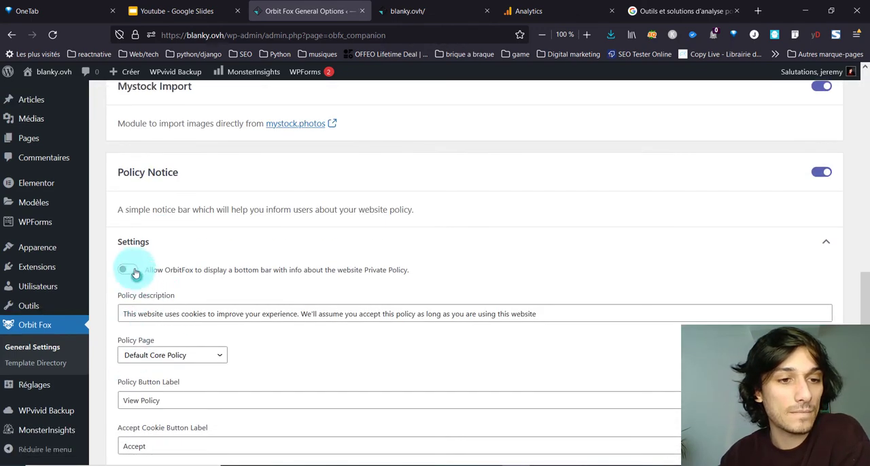
{"action": "left_click", "coordinate": [168, 357]}
{"action": "left_click", "coordinate": [160, 320]}
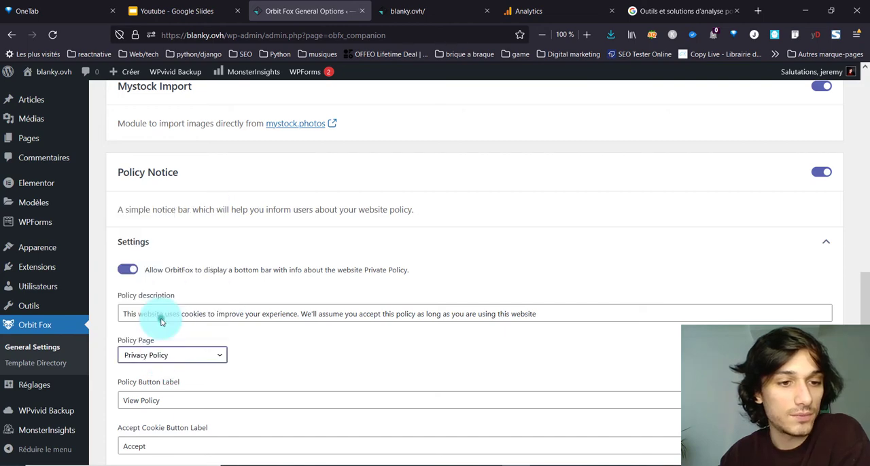
{"action": "scroll", "coordinate": [237, 339], "scroll_direction": "down", "scroll_amount": 3}
{"action": "scroll", "coordinate": [276, 237], "scroll_direction": "up", "scroll_amount": 3}
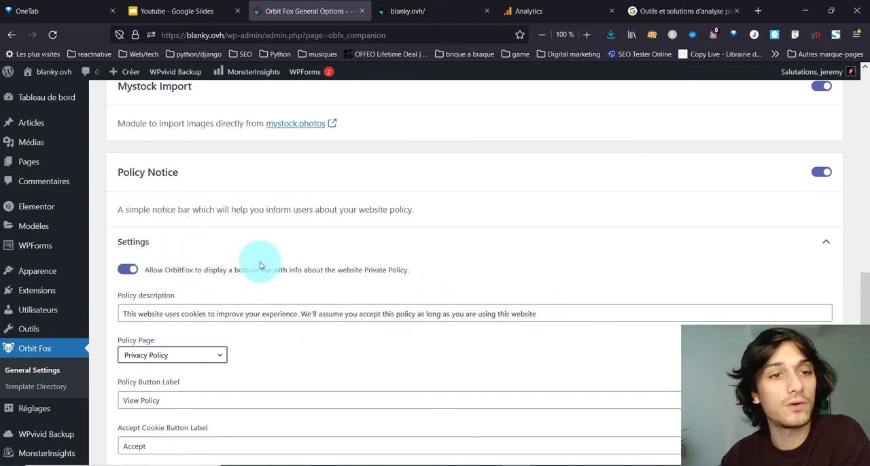
{"action": "scroll", "coordinate": [320, 330], "scroll_direction": "down", "scroll_amount": 1}
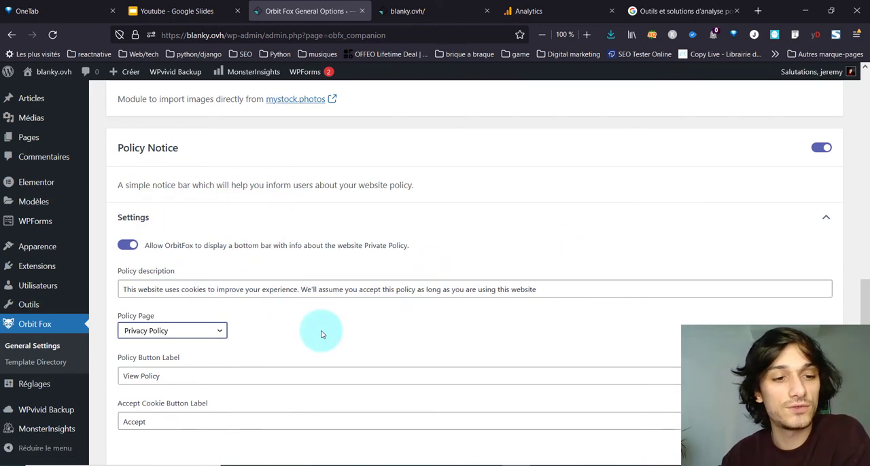
Step: Reload the blanky.ovh site and test its Facebook sharing link
{"action": "left_click", "coordinate": [401, 19]}
{"action": "left_click", "coordinate": [53, 35]}
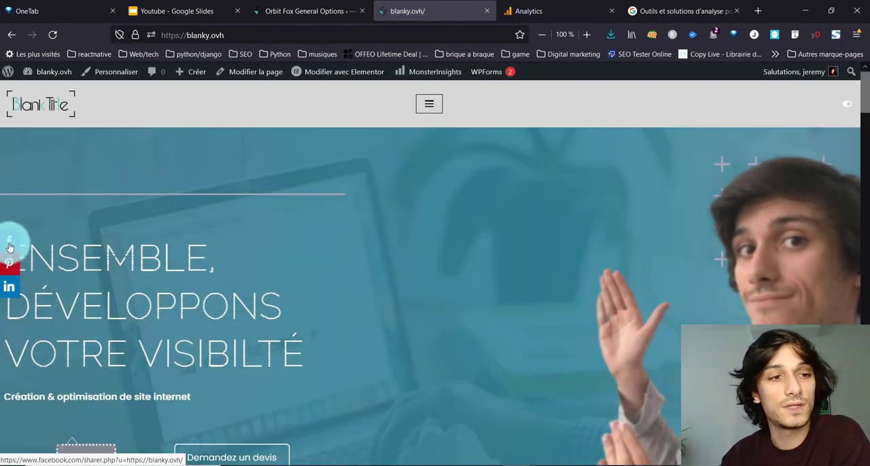
{"action": "left_click", "coordinate": [9, 246]}
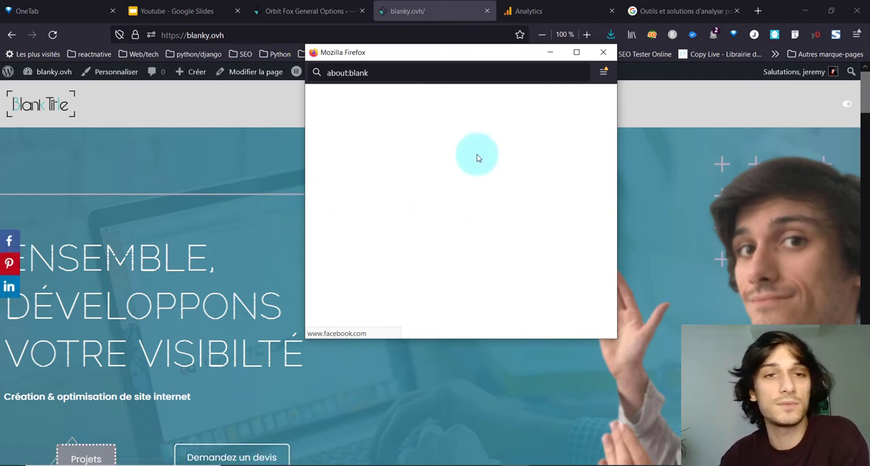
Step: Close the Facebook sharing window and the site tab, return to the Orbit Fox settings and save the Policy Notice settings
{"action": "left_click", "coordinate": [593, 54]}
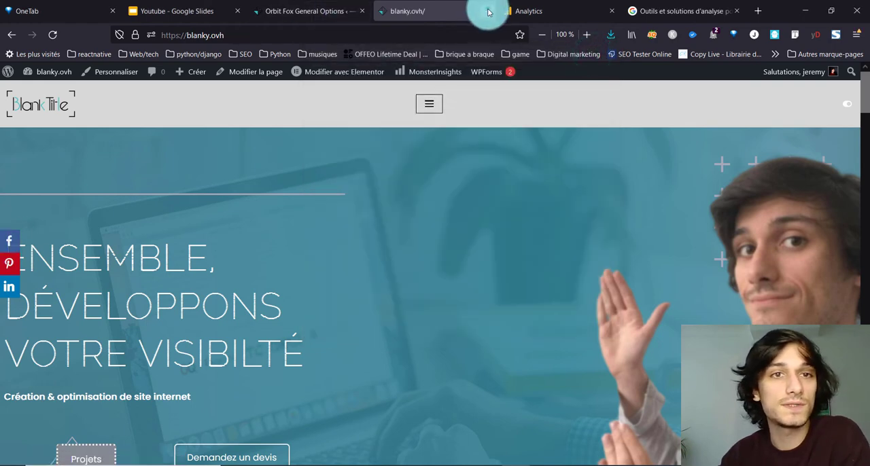
{"action": "left_click", "coordinate": [488, 12]}
{"action": "left_click", "coordinate": [299, 11]}
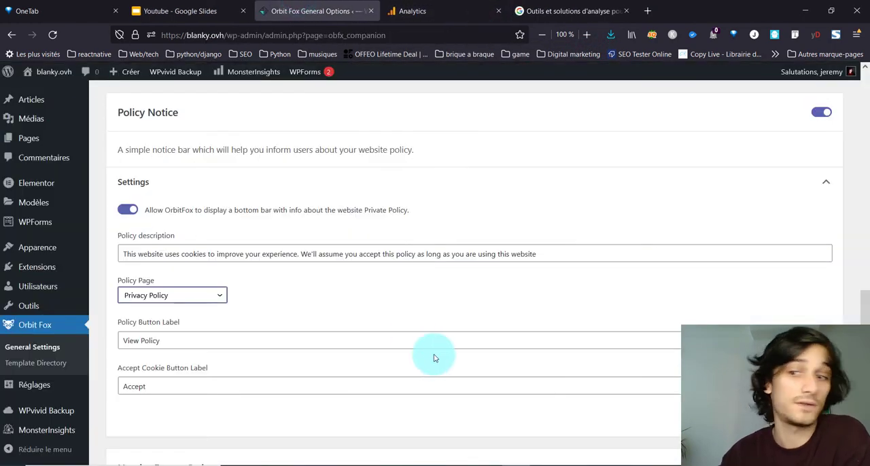
{"action": "scroll", "coordinate": [420, 385], "scroll_direction": "down", "scroll_amount": 3}
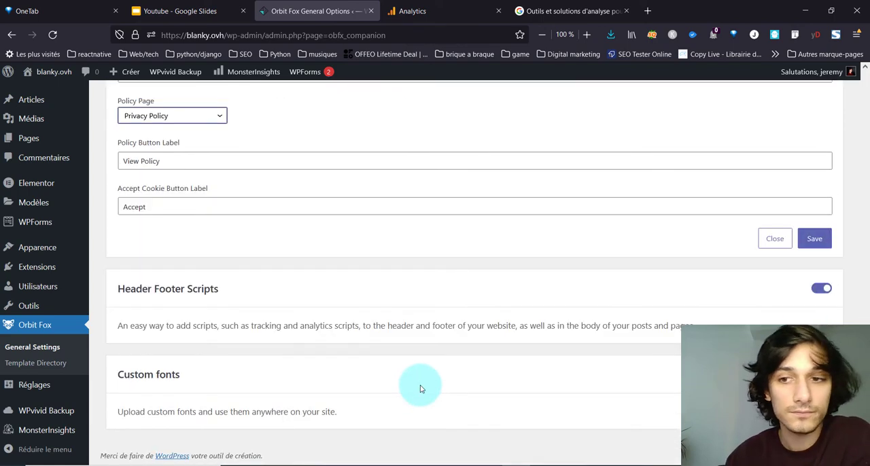
{"action": "left_click", "coordinate": [818, 238]}
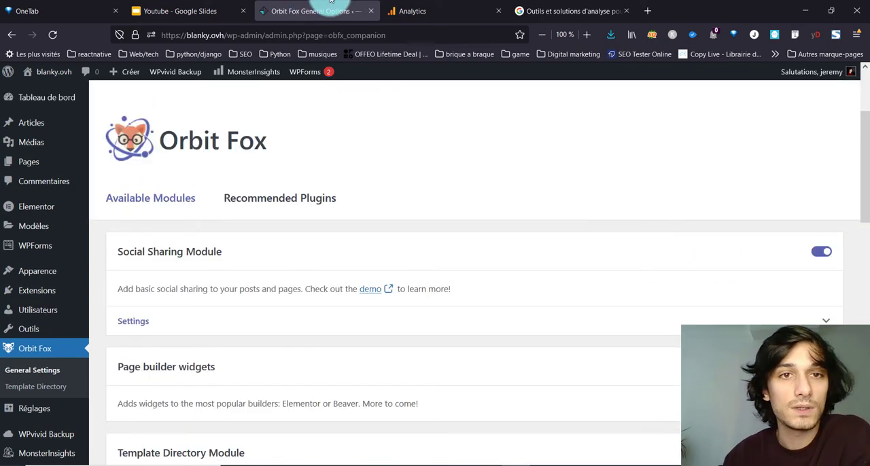
Step: Open the blanky.ovh site in a new tab and look through the home page for the policy notice
{"action": "right_click", "coordinate": [70, 71]}
{"action": "left_click", "coordinate": [71, 80]}
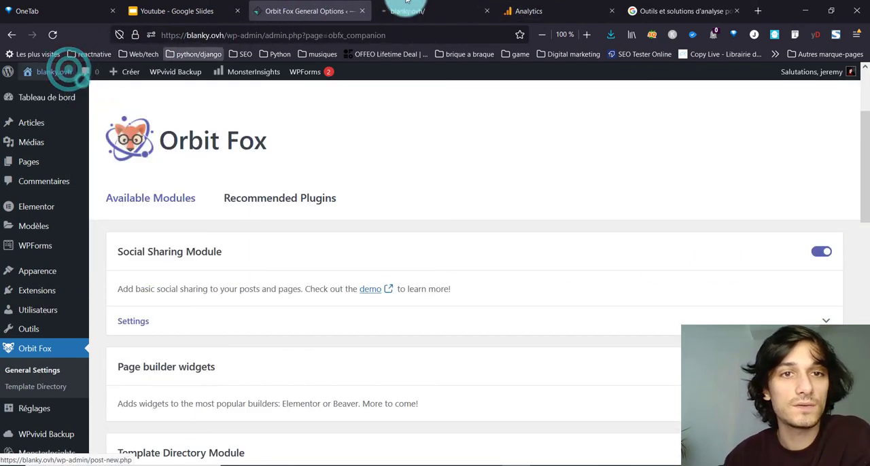
{"action": "left_click", "coordinate": [406, 9]}
{"action": "scroll", "coordinate": [293, 268], "scroll_direction": "down", "scroll_amount": 10}
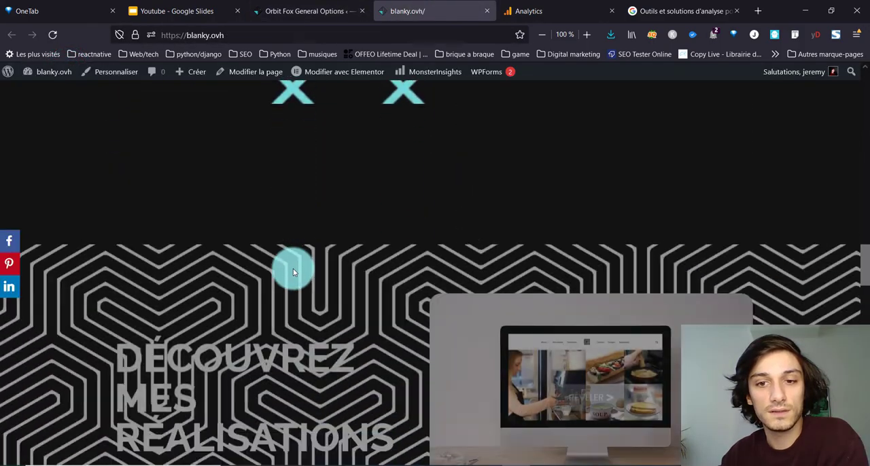
{"action": "scroll", "coordinate": [293, 271], "scroll_direction": "up", "scroll_amount": 15}
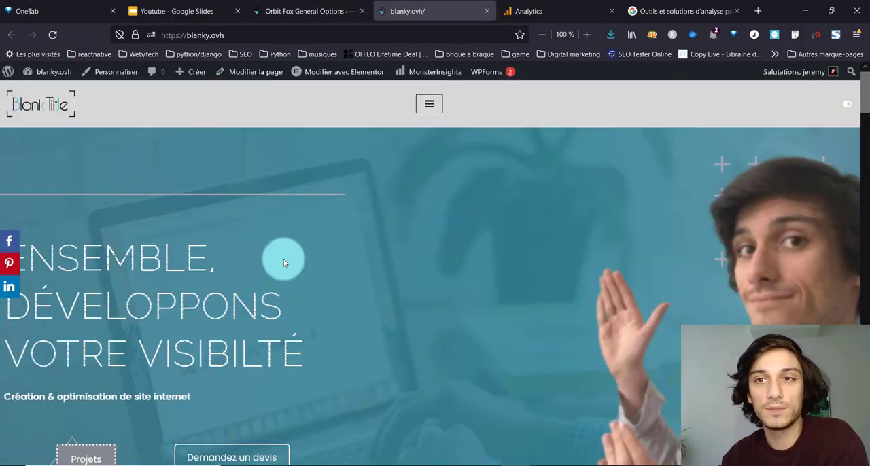
{"action": "left_click", "coordinate": [268, 38]}
{"action": "key", "text": "ctrl+c"}
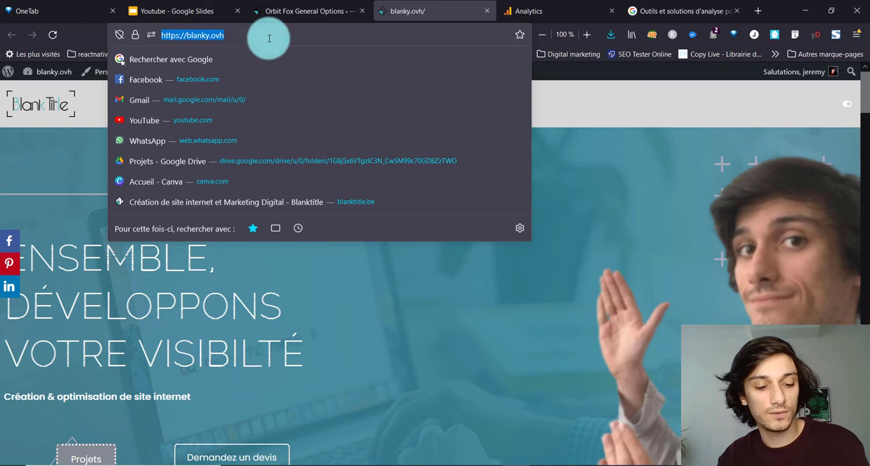
{"action": "key", "text": "BackSpace"}
{"action": "left_click", "coordinate": [858, 37]}
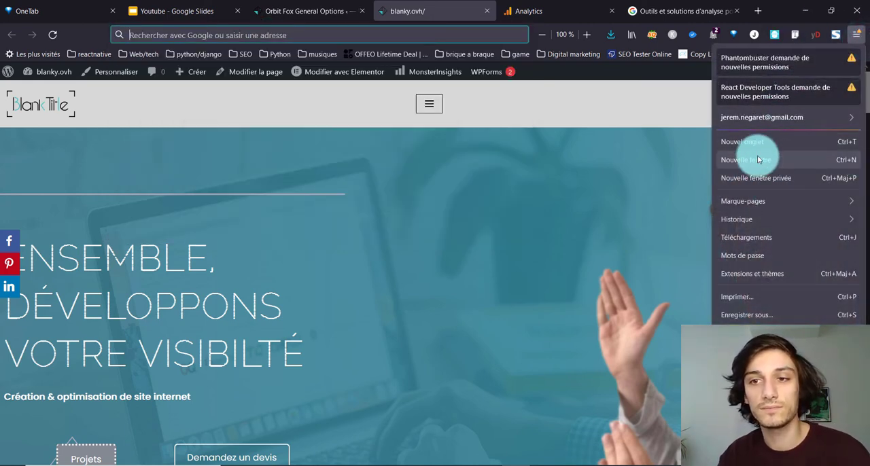
{"action": "left_click", "coordinate": [760, 176]}
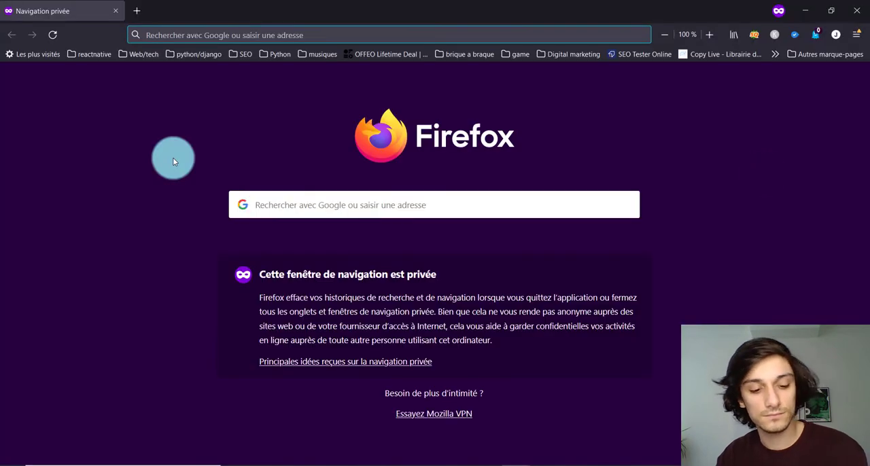
{"action": "key", "text": "ctrl+v"}
{"action": "key", "text": "Return"}
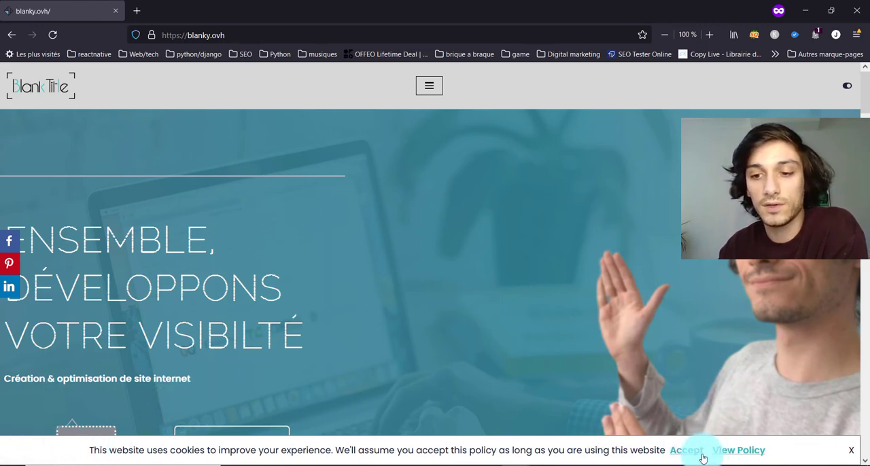
Step: Test the cookie notice while browsing the home page by accepting it, and close the private window
{"action": "scroll", "coordinate": [724, 434], "scroll_direction": "down", "scroll_amount": 6}
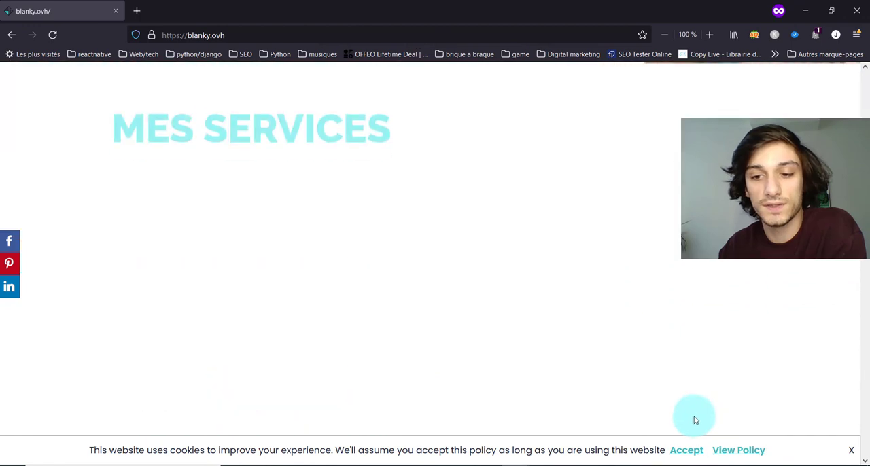
{"action": "left_click", "coordinate": [683, 451]}
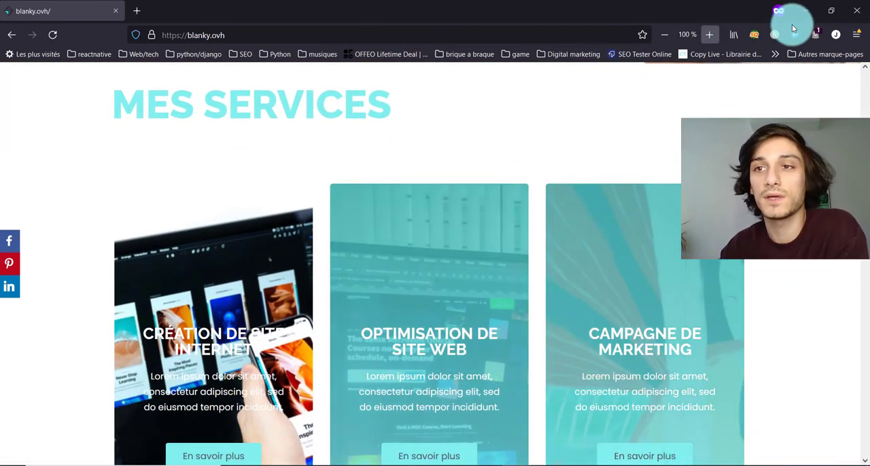
{"action": "left_click", "coordinate": [867, 11]}
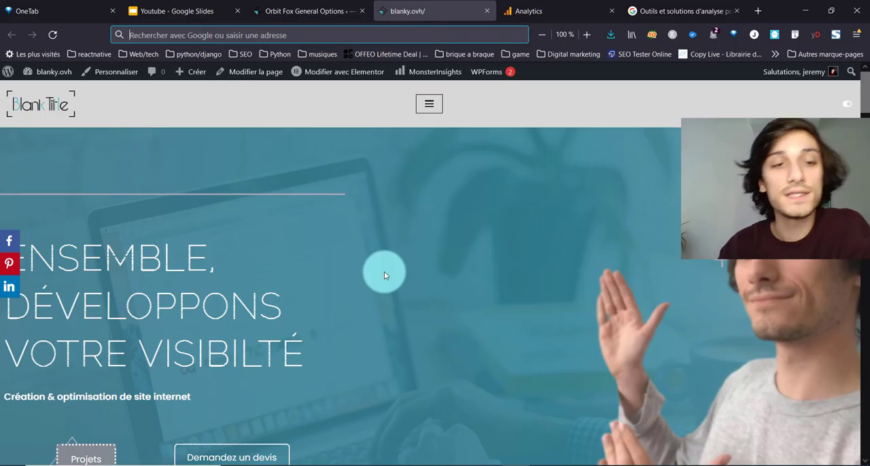
Step: Open the Google Analytics Academy site in a new tab and look through its list of free courses
{"action": "left_click", "coordinate": [758, 13]}
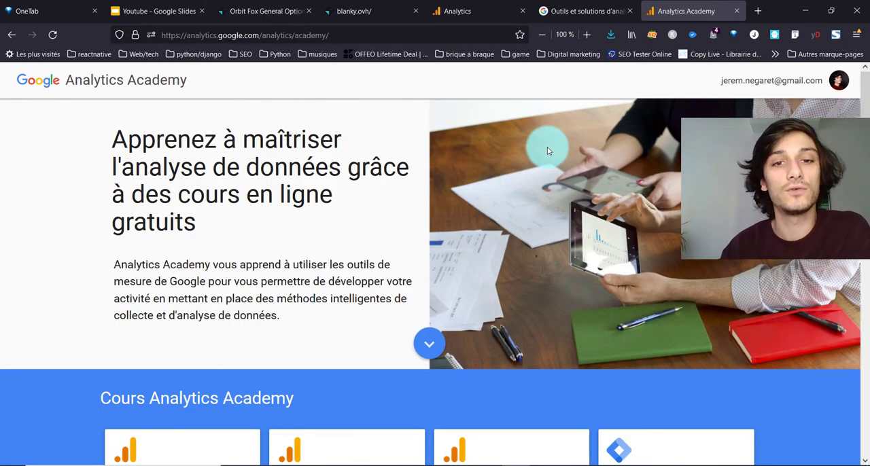
{"action": "left_click", "coordinate": [429, 344]}
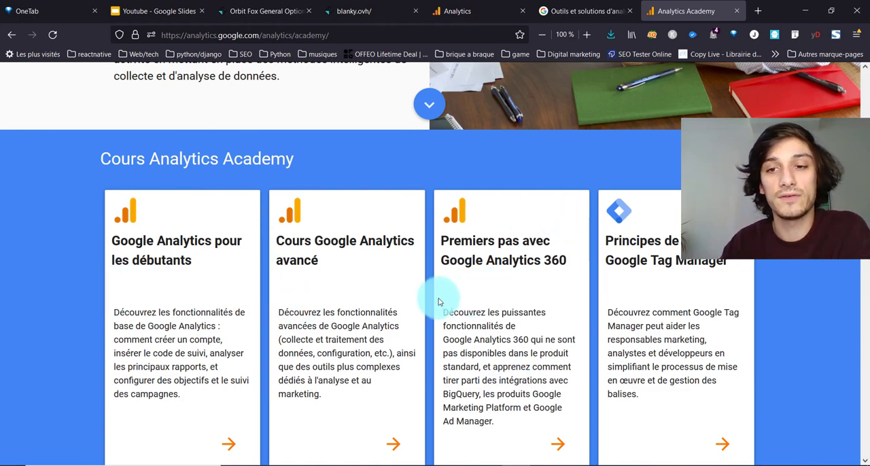
{"action": "scroll", "coordinate": [439, 296], "scroll_direction": "down", "scroll_amount": 2}
{"action": "scroll", "coordinate": [439, 302], "scroll_direction": "up", "scroll_amount": 3}
{"action": "scroll", "coordinate": [375, 222], "scroll_direction": "down", "scroll_amount": 2}
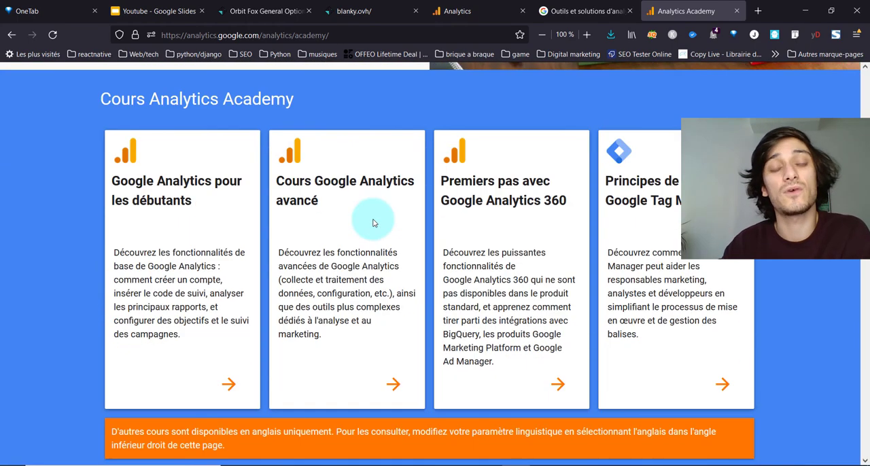